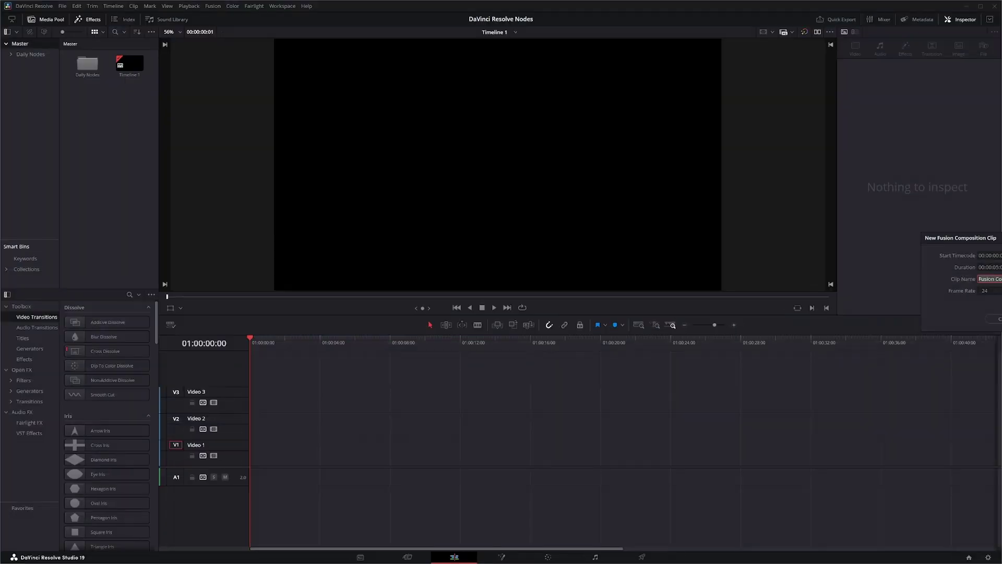
Step: In the New Fusion Composition Clip dialog, select the Duration field
left_click(996, 268)
Step: Create the Fusion Composition clip, place it at the start of Video 1, and open it in Fusion
left_click(995, 319)
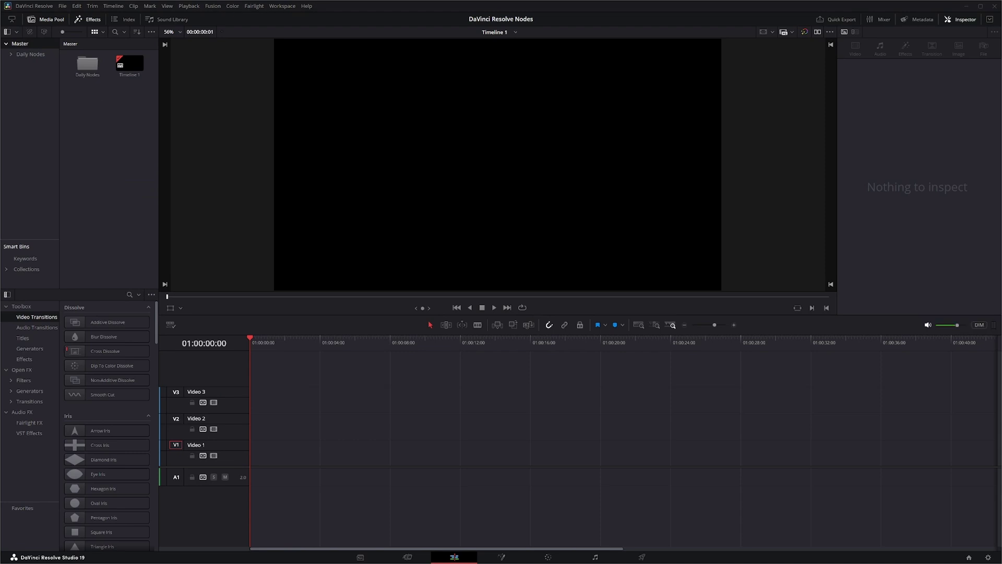
left_click_drag(87, 92, 256, 454)
left_click(502, 557)
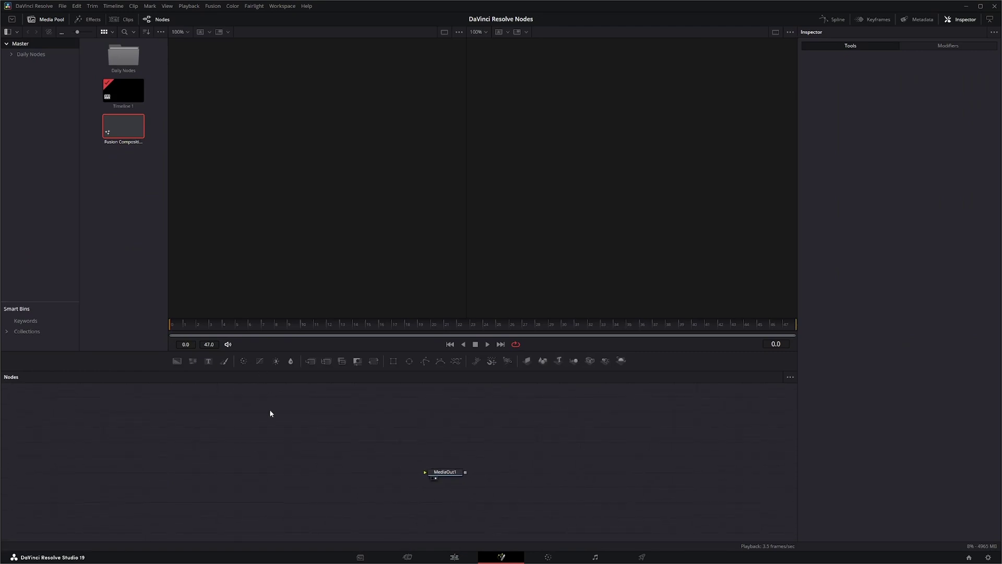
Step: Import Loader_Node_[0001-0048].exr into the Media Pool and add it as MediaIn1 feeding MediaOut1
left_click_drag(830, 182, 112, 219)
left_click_drag(123, 168, 425, 472)
left_click_drag(302, 469, 310, 473)
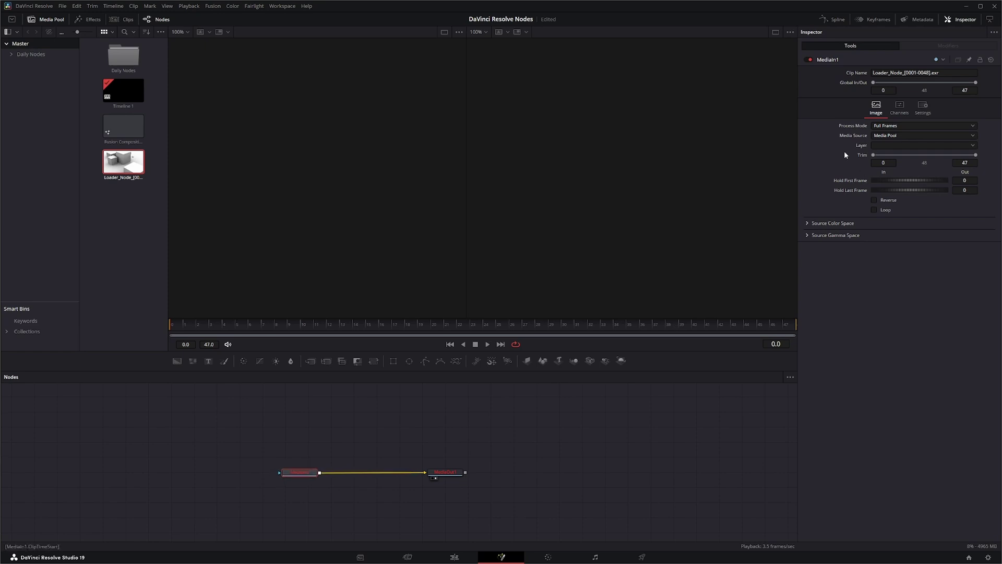
left_click(913, 145)
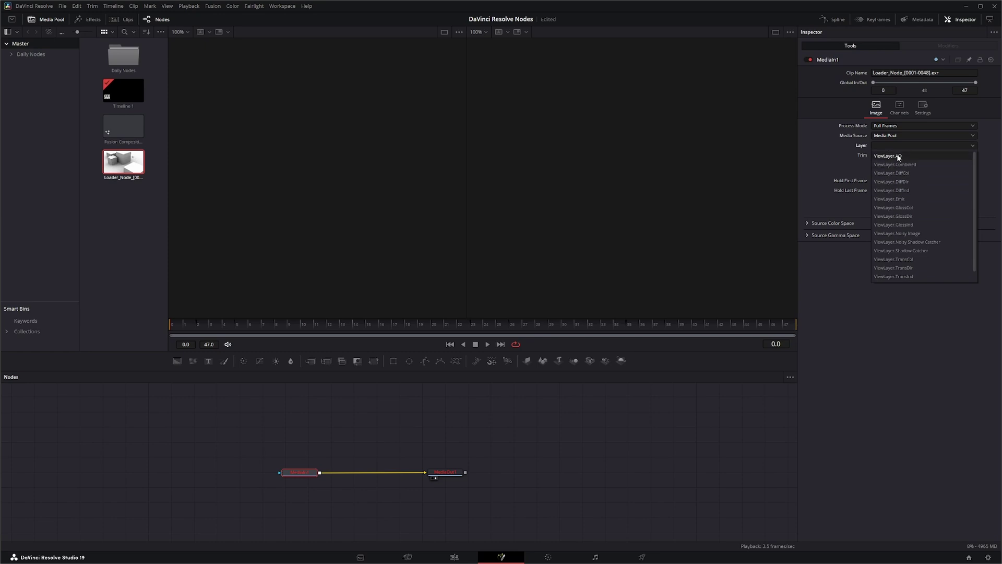
Step: Preview the AO and Combined layers, then set MediaIn1's layer to ViewLayer.Emit and check its channels
left_click(897, 156)
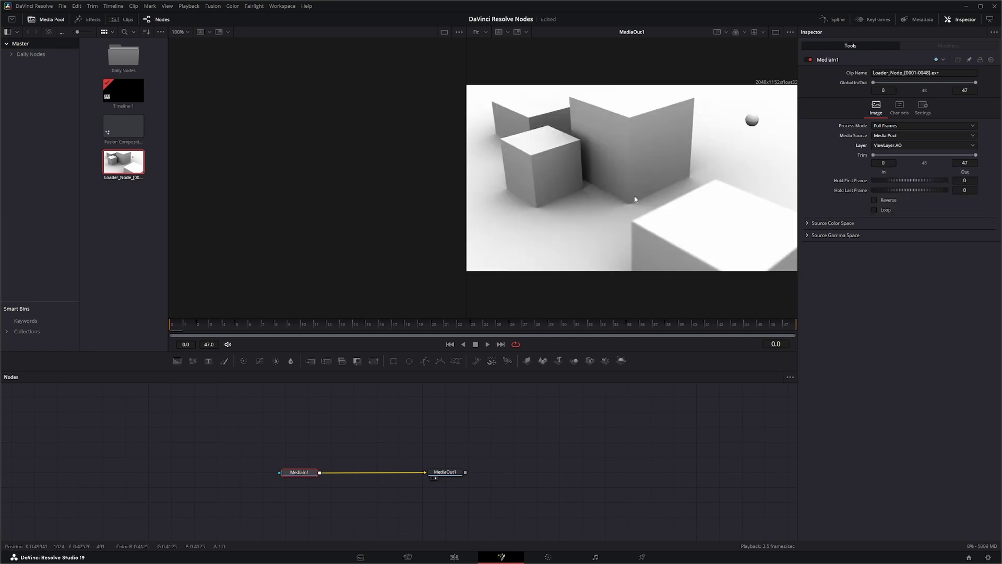
left_click(886, 145)
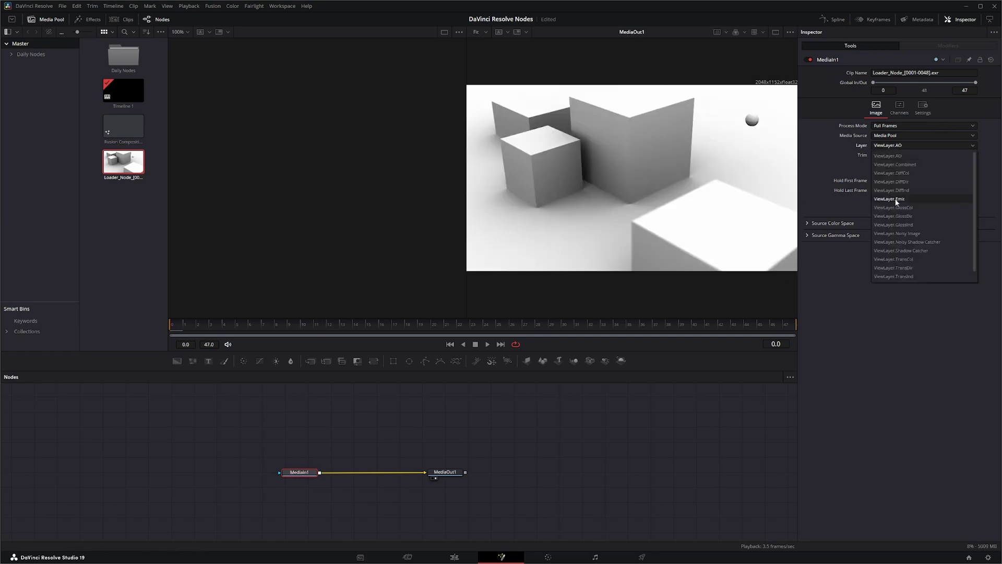
left_click(912, 166)
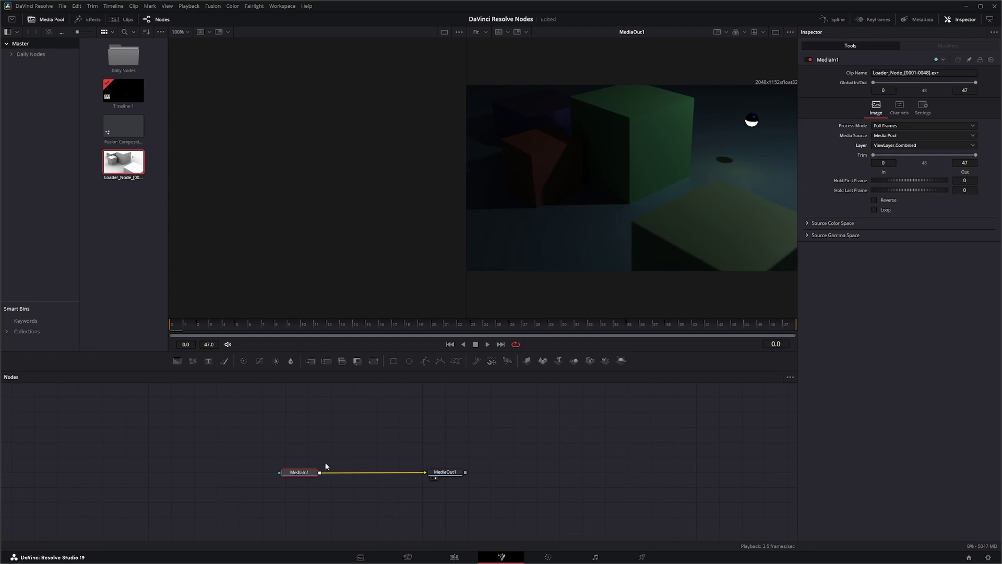
left_click(894, 146)
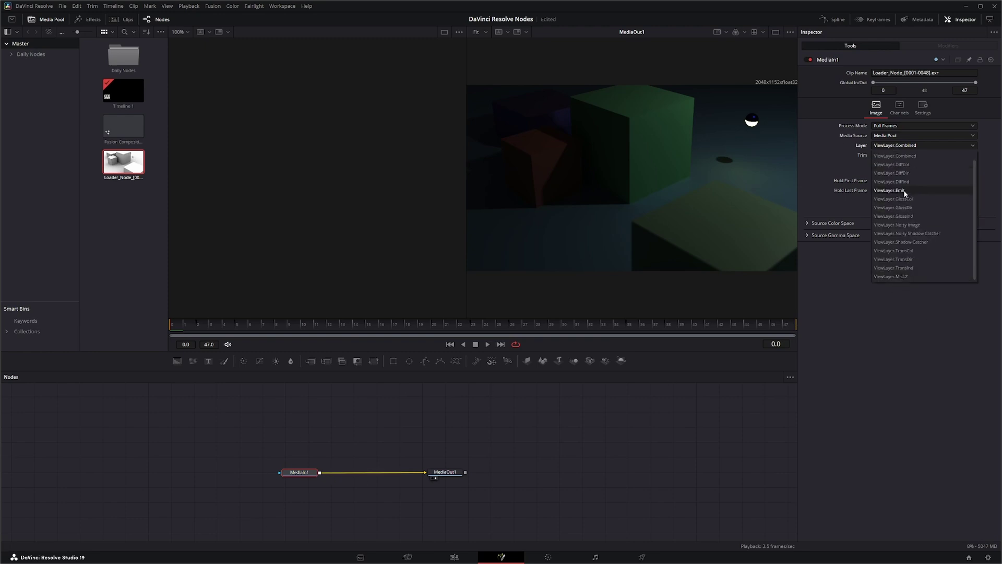
left_click(904, 191)
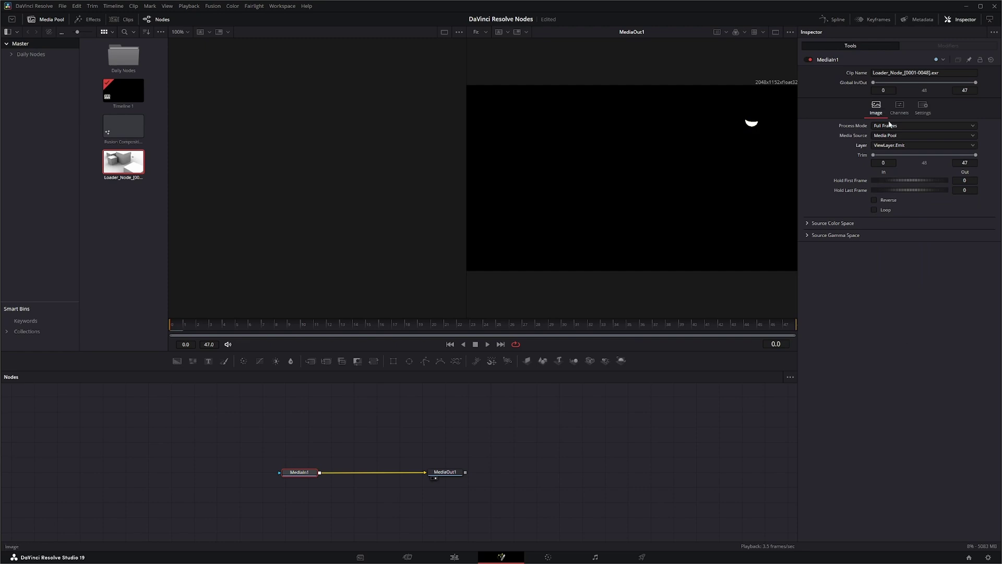
left_click(899, 109)
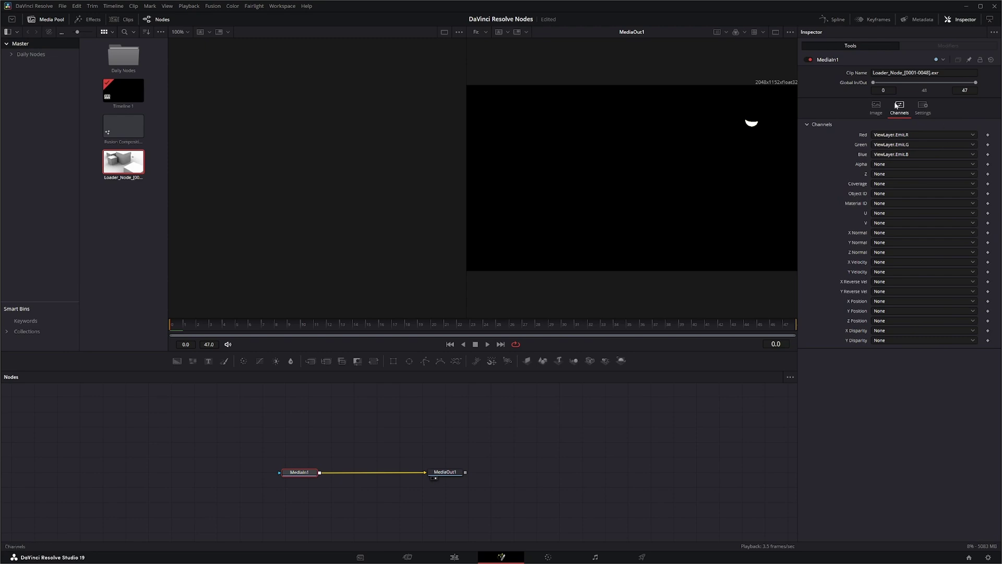
Step: Switch MediaIn1's layer to ViewLayer.GlossDir and confirm its RGB channels map to GlossDir
left_click(876, 107)
left_click(903, 146)
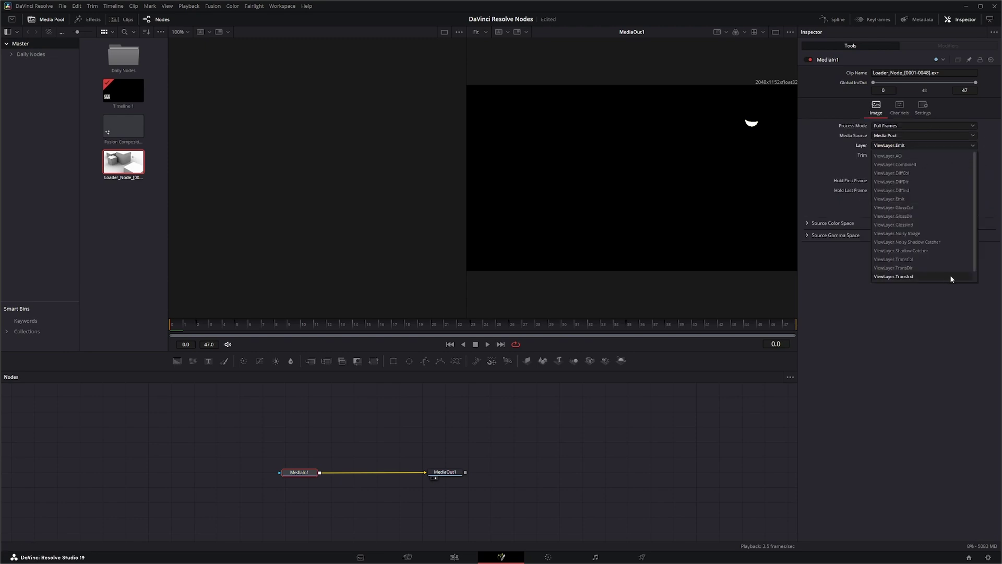
left_click(914, 216)
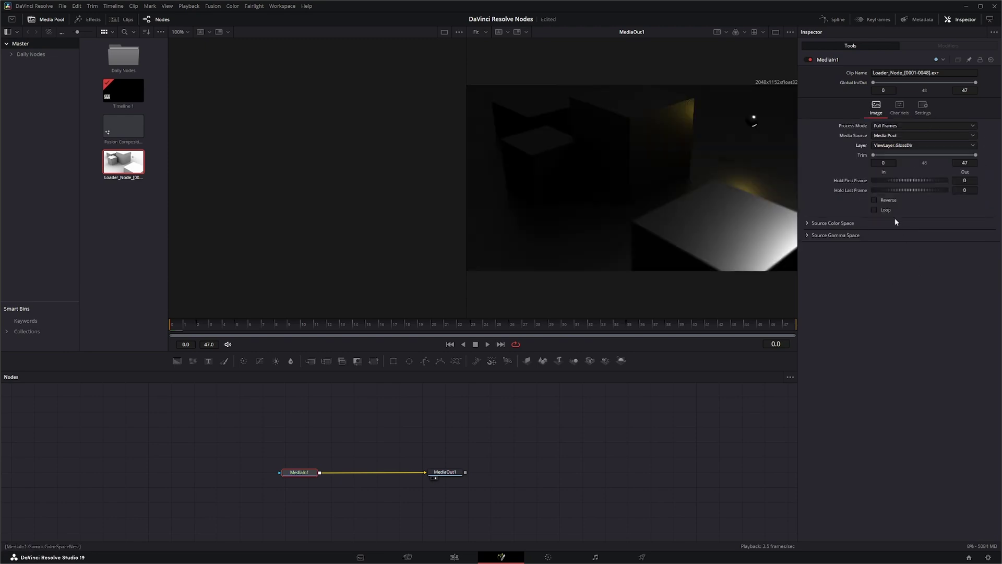
left_click(900, 108)
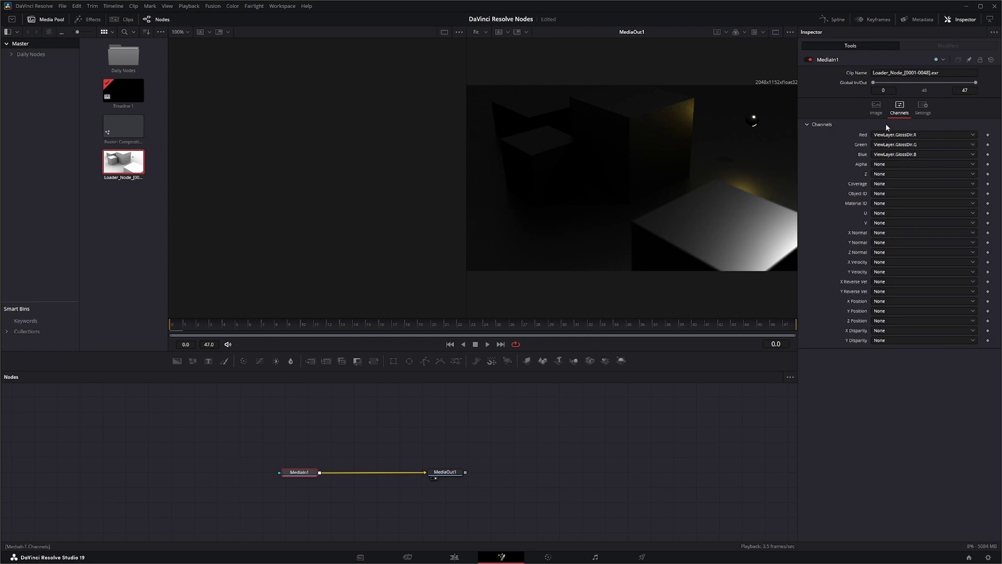
left_click(876, 108)
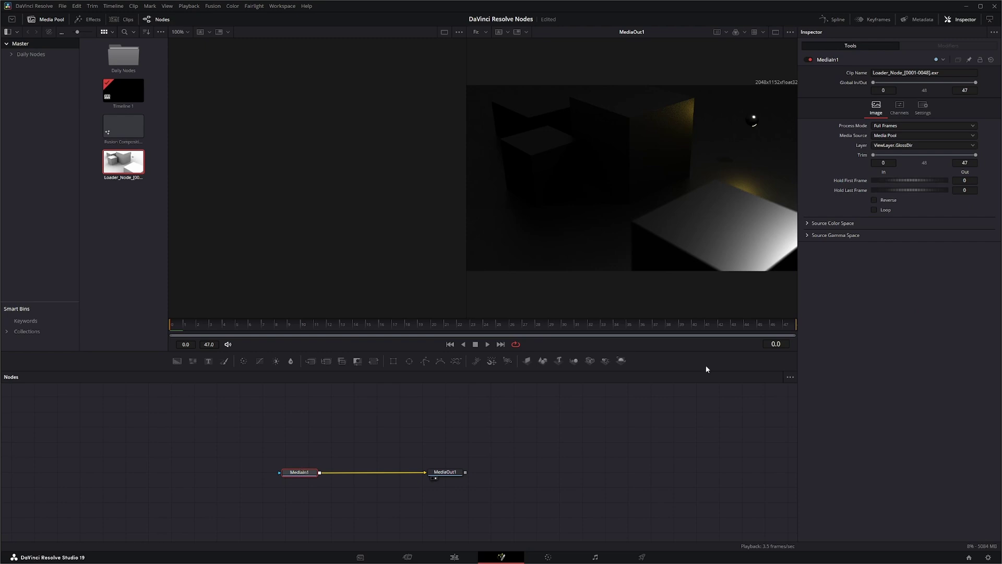
left_click(905, 146)
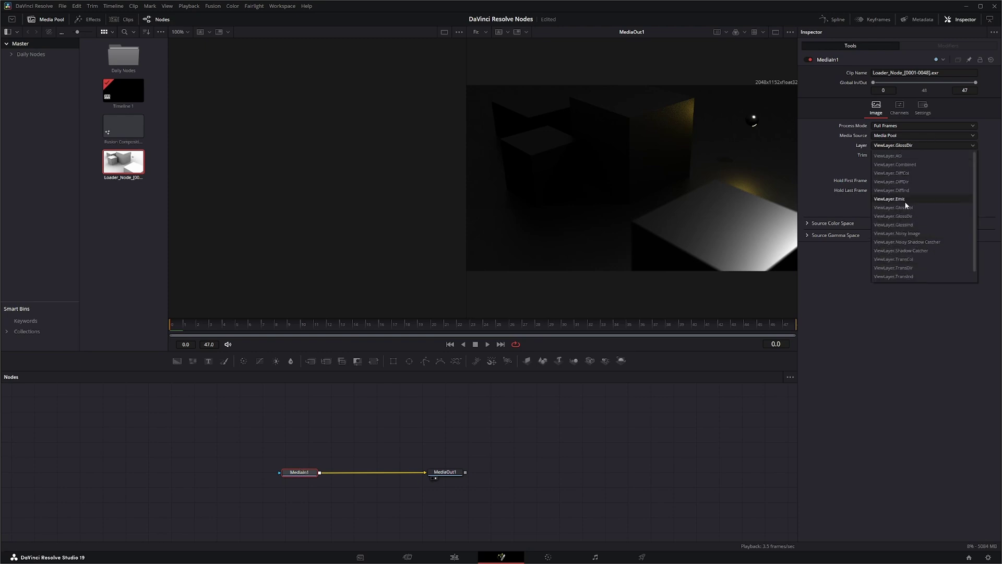
left_click(466, 436)
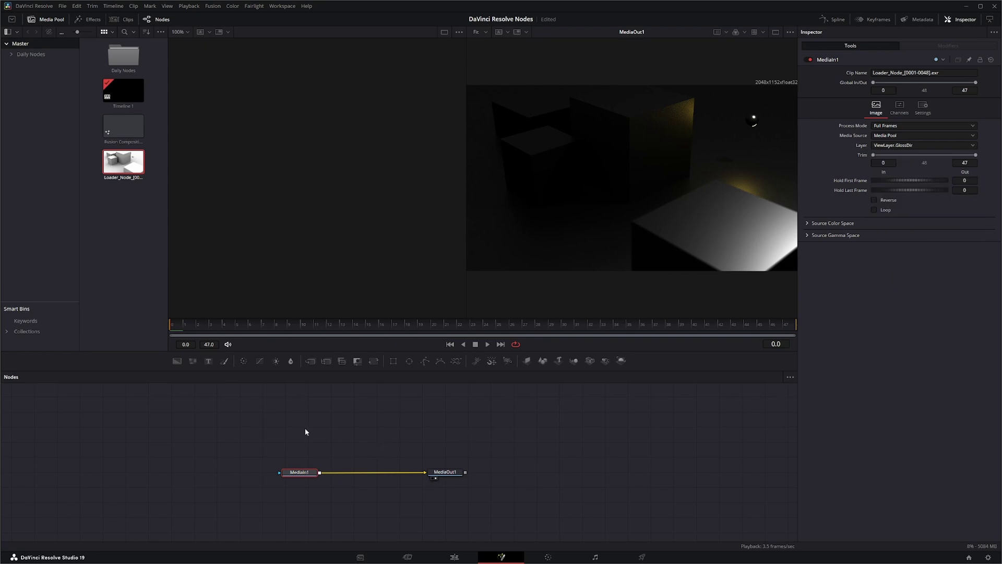
Step: Break the MediaIn1-to-MediaOut1 link and move MediaIn1 up above the output node
mouse_move(294, 472)
left_mouse_down()
mouse_move(283, 472)
mouse_move(295, 472)
left_mouse_up()
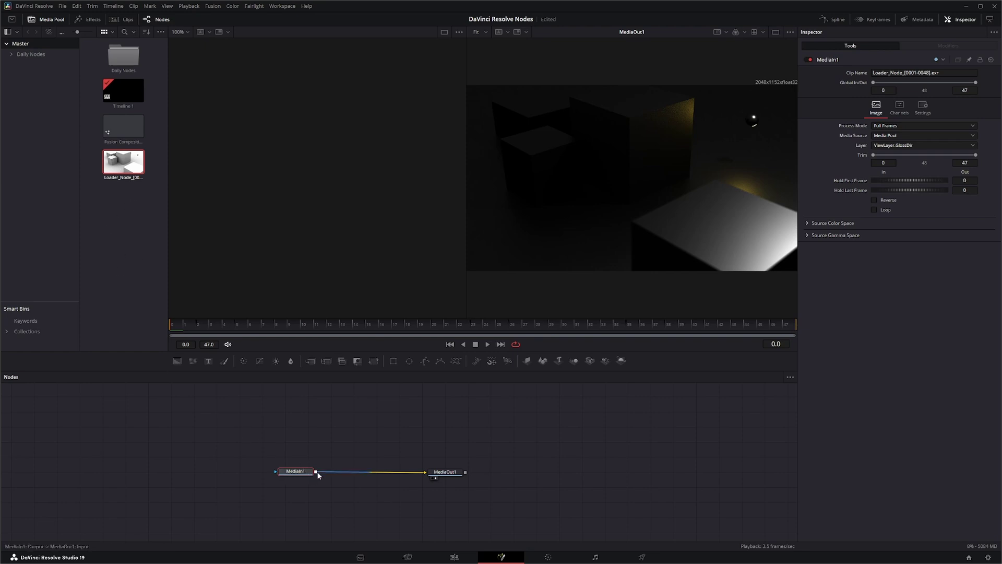
left_click_drag(424, 473, 370, 472)
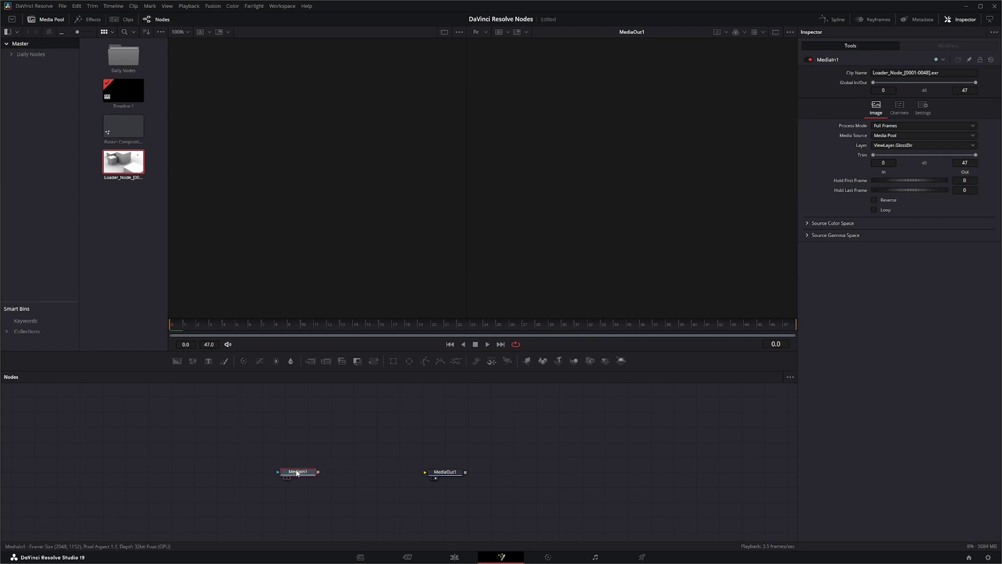
left_click_drag(293, 471, 288, 410)
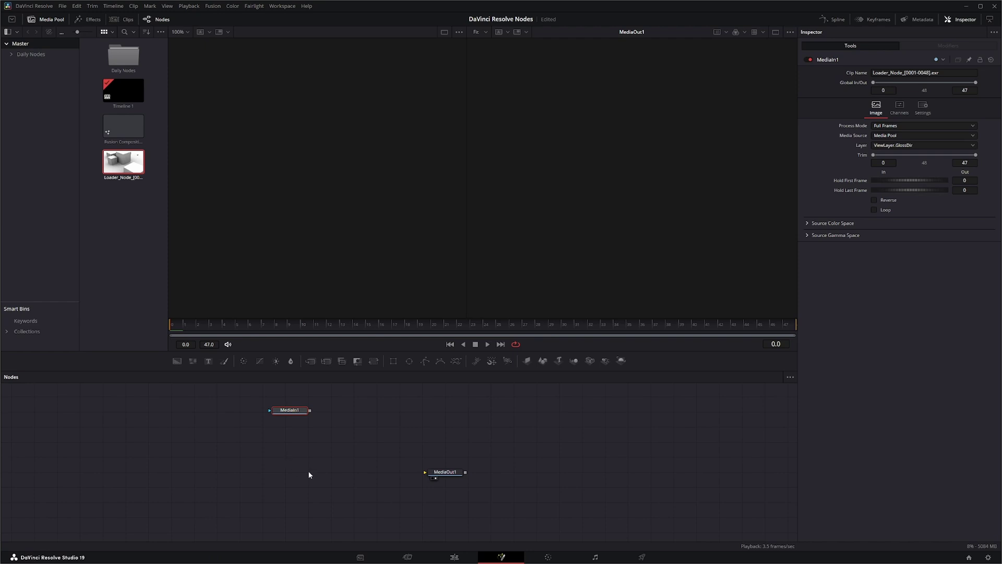
Step: Add a Loader tool to the comp through the Shift+Space tool search
key("shift+space")
type("med")
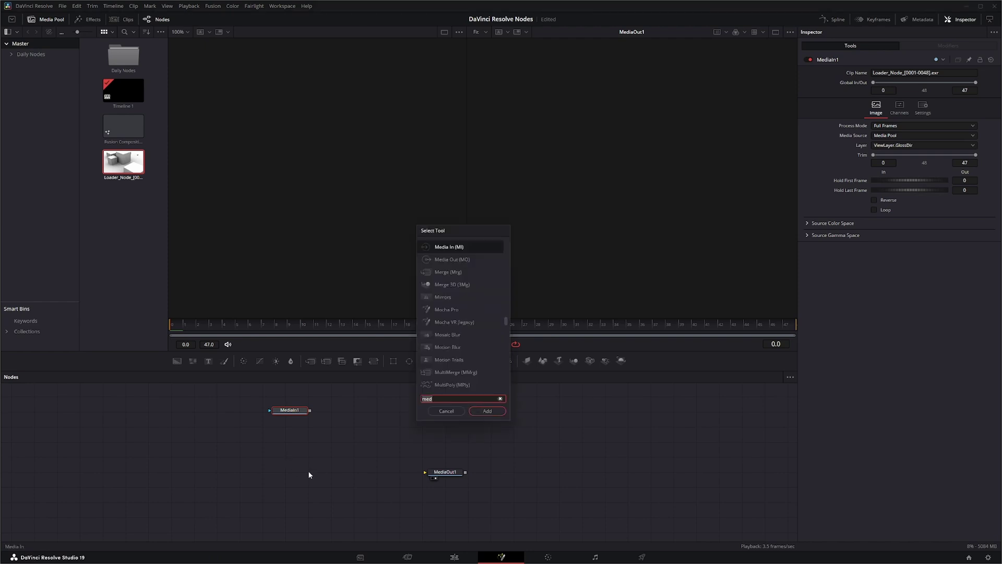
key("BackSpace")
key("BackSpace")
key("BackSpace")
type("loader")
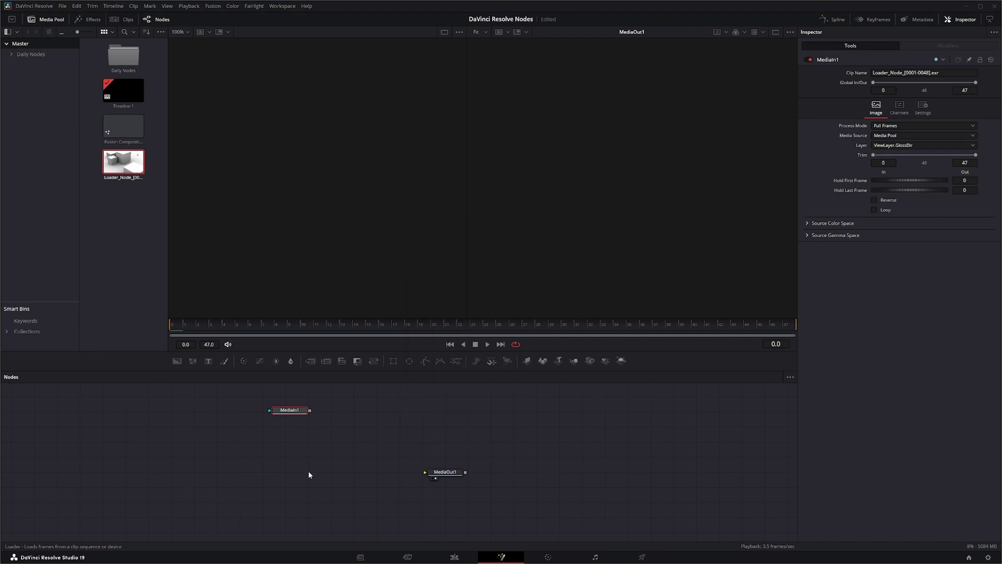
key("Return")
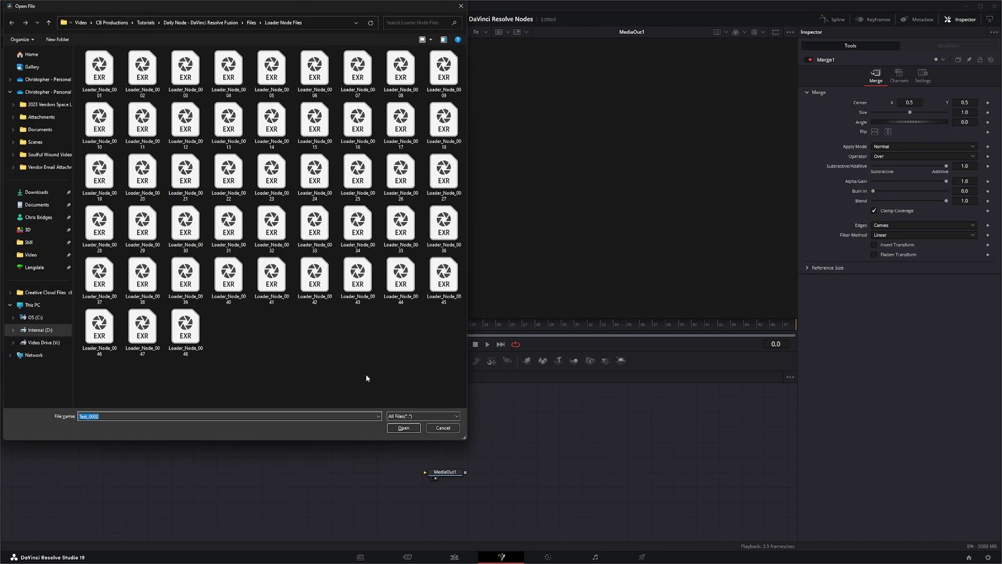
Step: Load Loader_Node_0001 from the Loader Node Files folder into the Loader
left_click(251, 22)
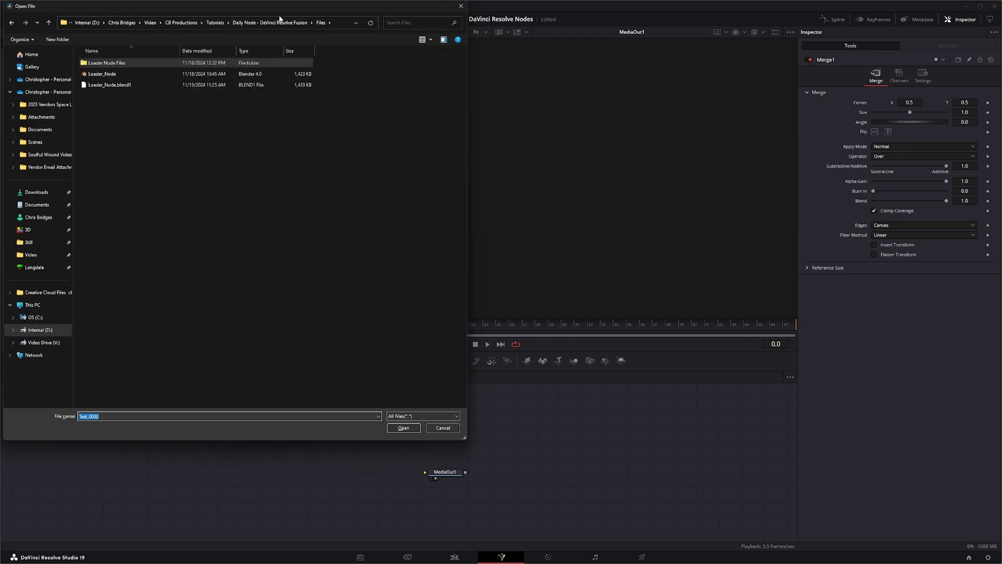
double_click(96, 65)
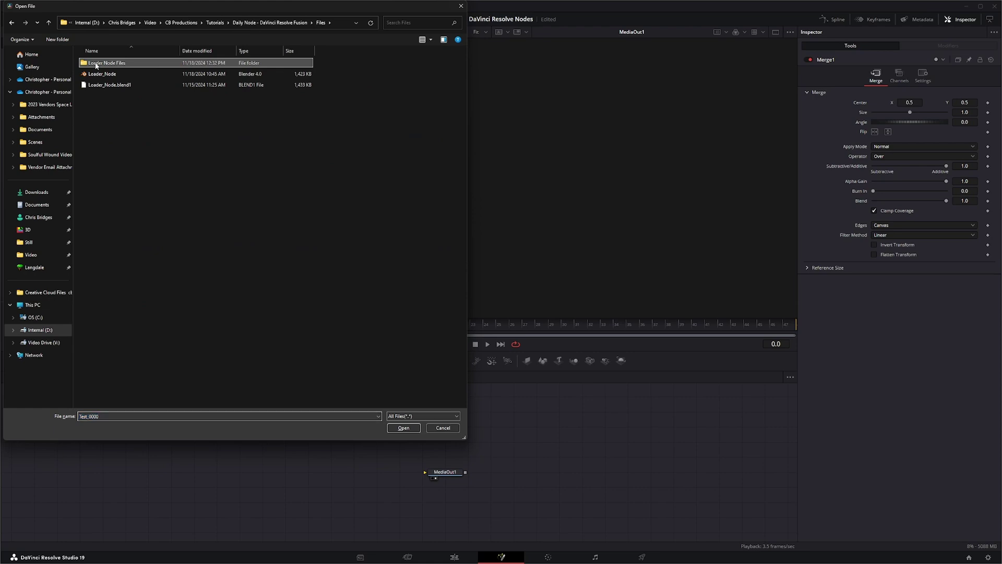
left_click(108, 78)
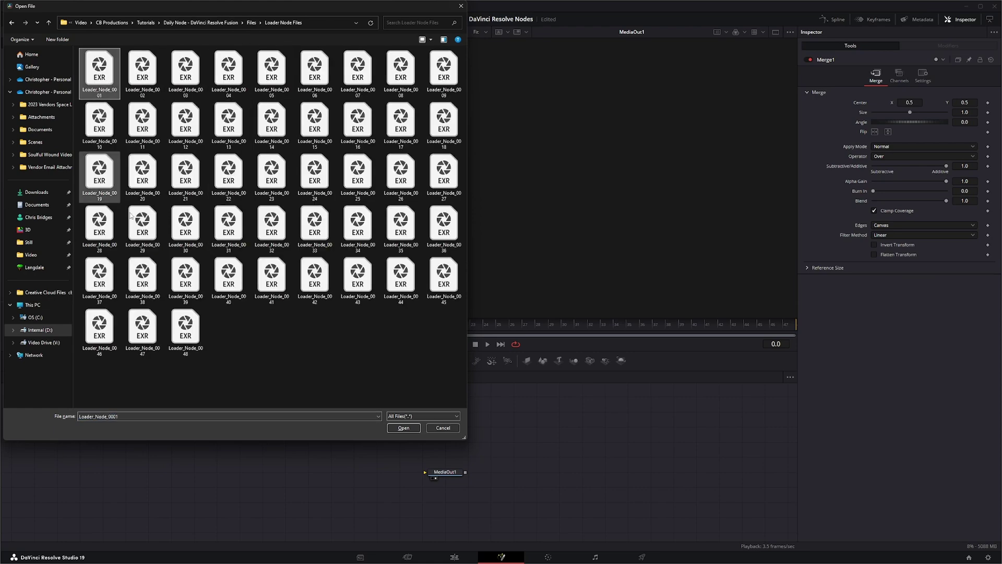
left_click(403, 427)
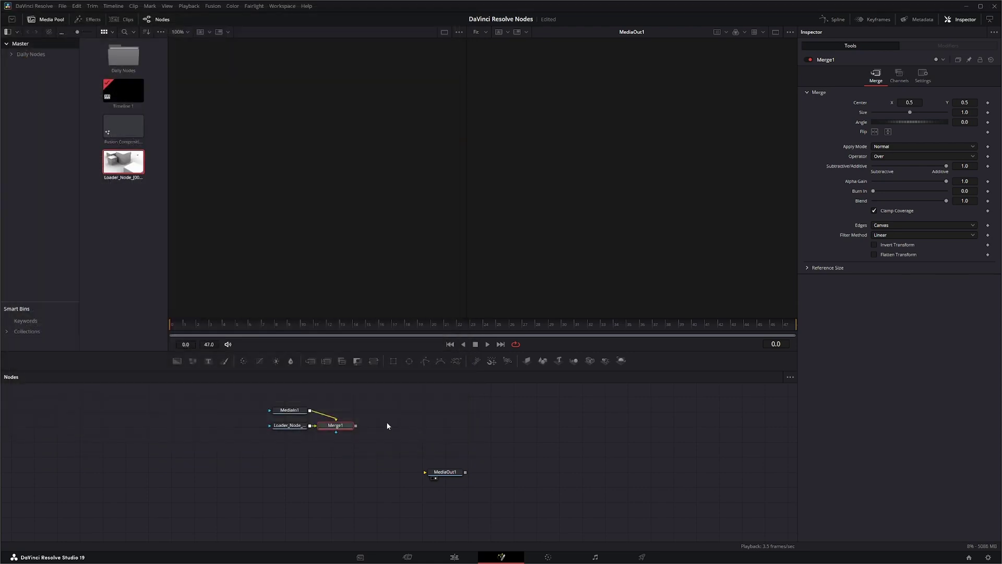
Step: Delete MediaIn1 and Merge1 and connect the Loader's output directly into MediaOut1
left_click_drag(339, 426, 398, 428)
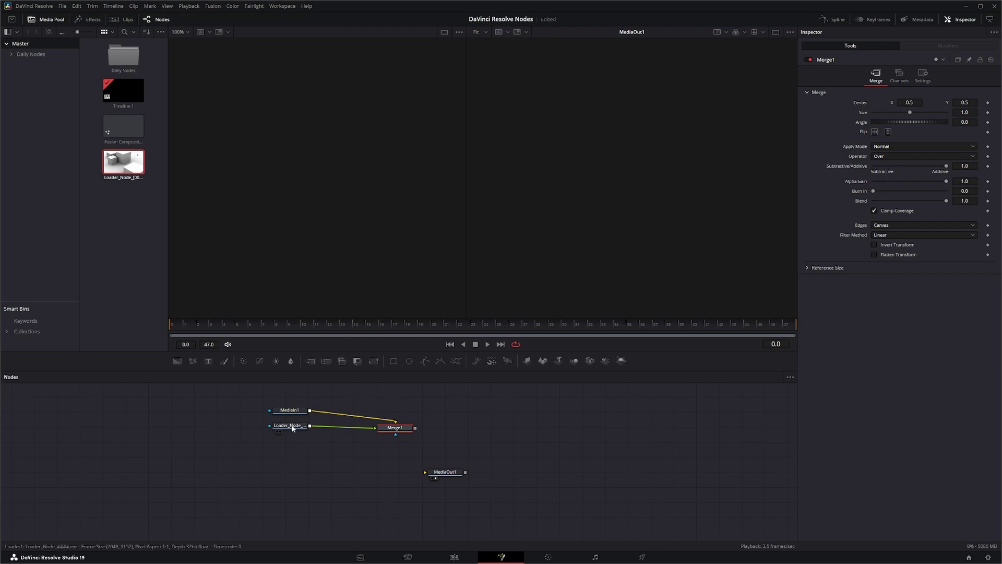
left_click_drag(292, 428, 300, 473)
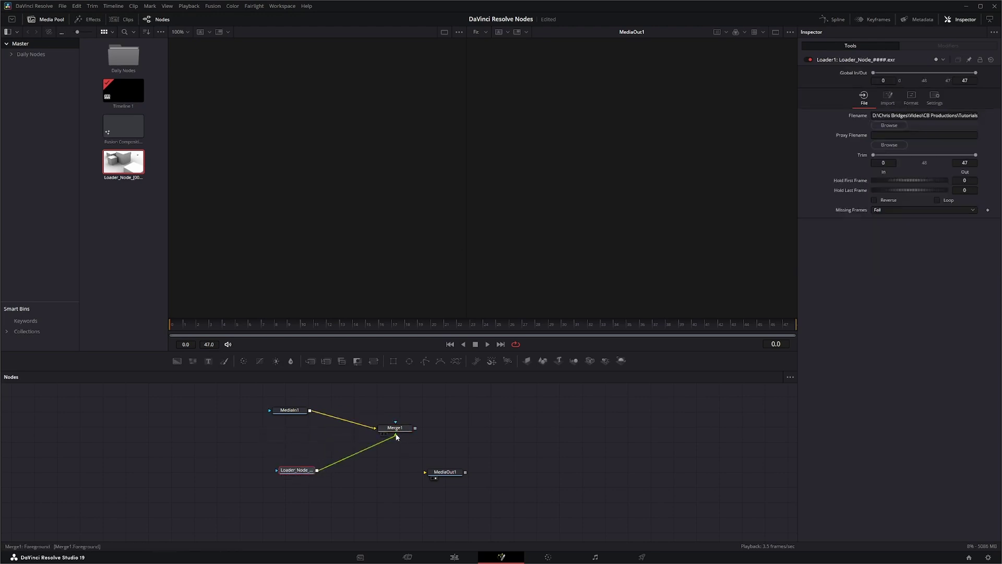
left_click_drag(396, 437, 337, 472)
left_click_drag(395, 428, 381, 421)
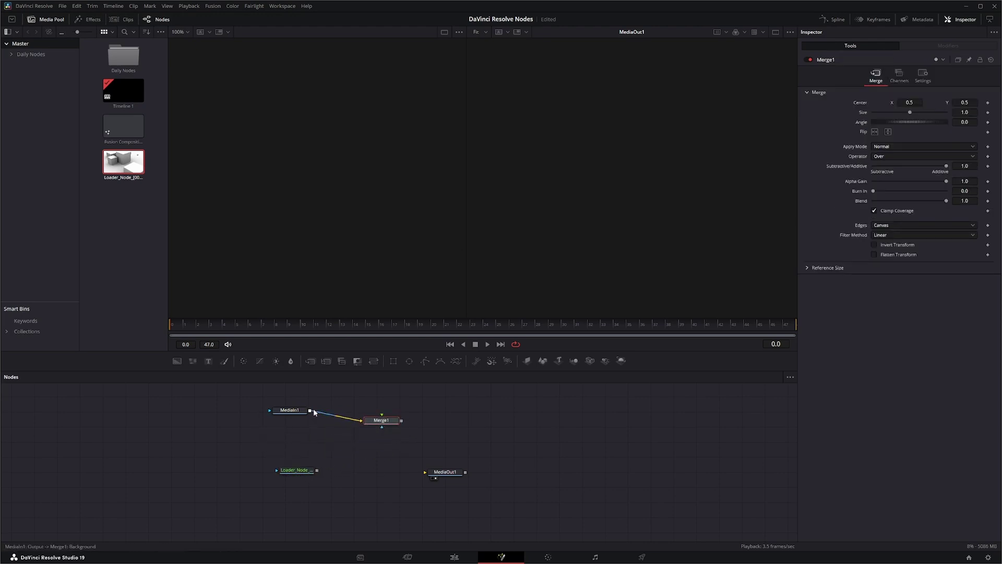
left_click_drag(222, 386, 435, 444)
key("Delete")
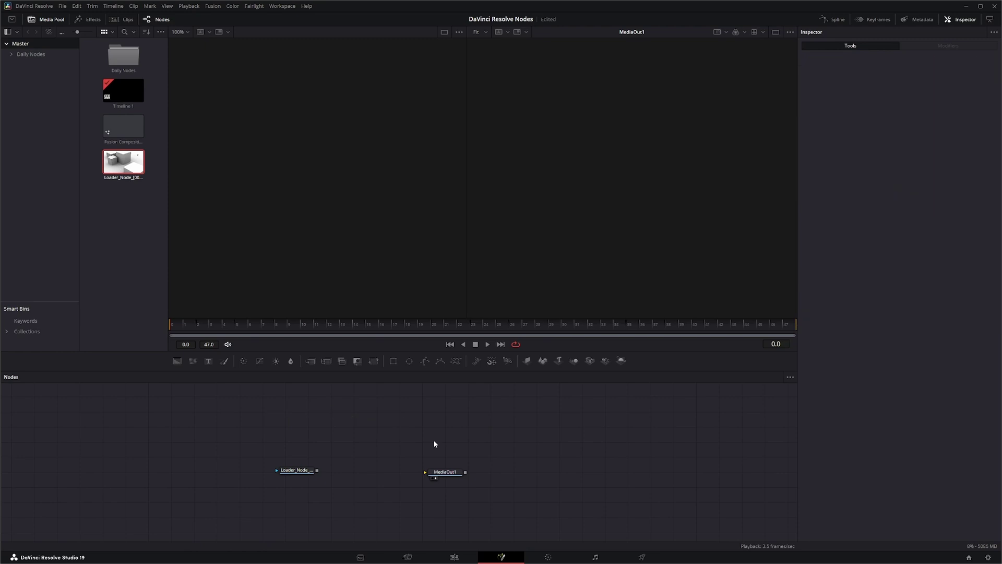
left_click_drag(315, 471, 425, 473)
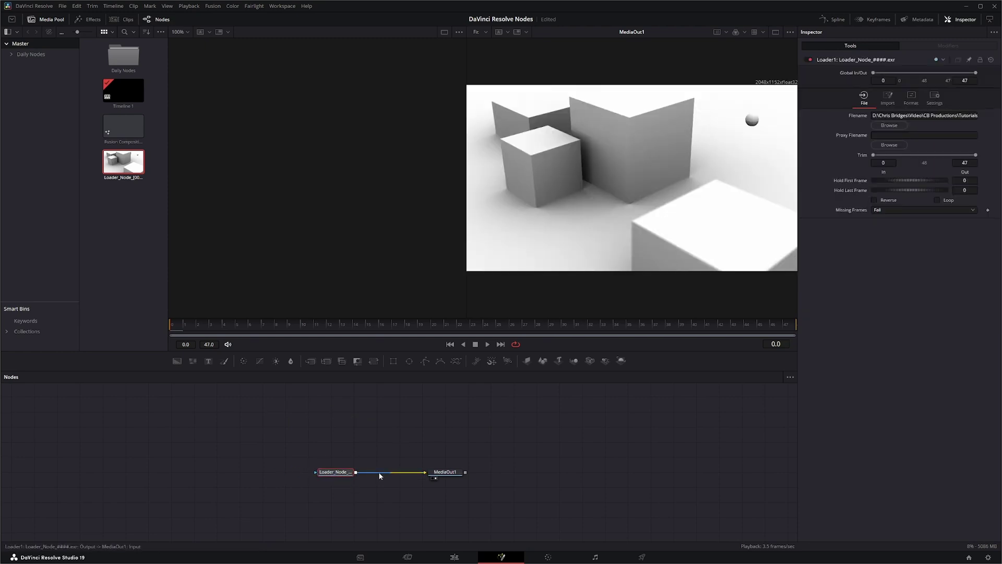
Step: Map the Loader's Red, Green and Blue channels to ViewLayer.Combined.R, .G and .B
left_click_drag(340, 472, 332, 473)
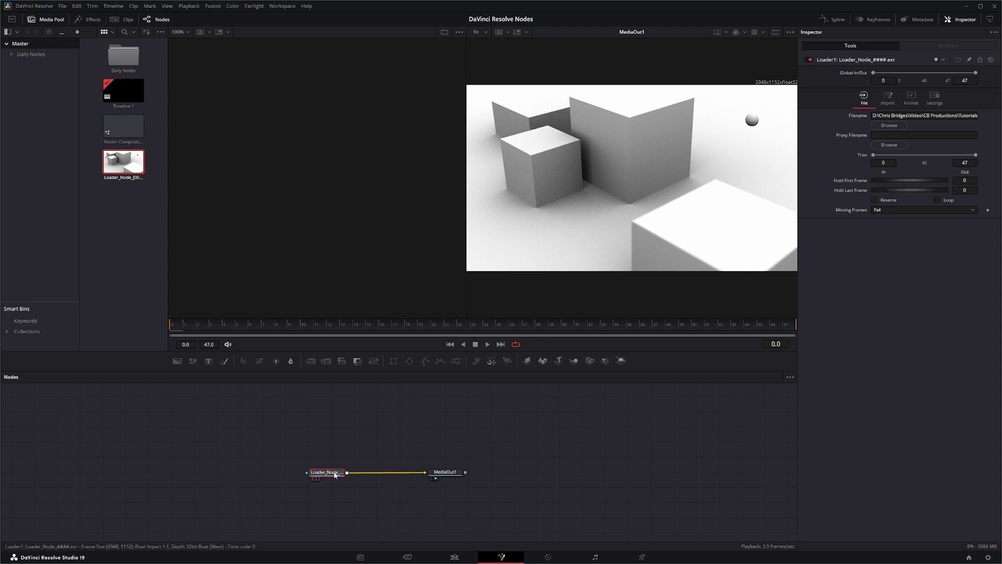
left_click_drag(334, 474, 332, 474)
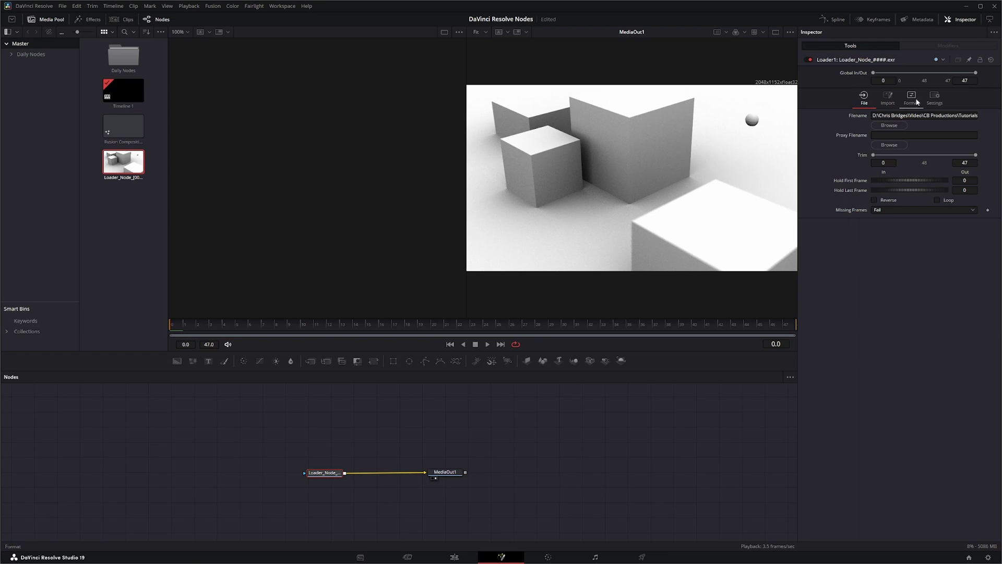
left_click(910, 96)
left_click(809, 130)
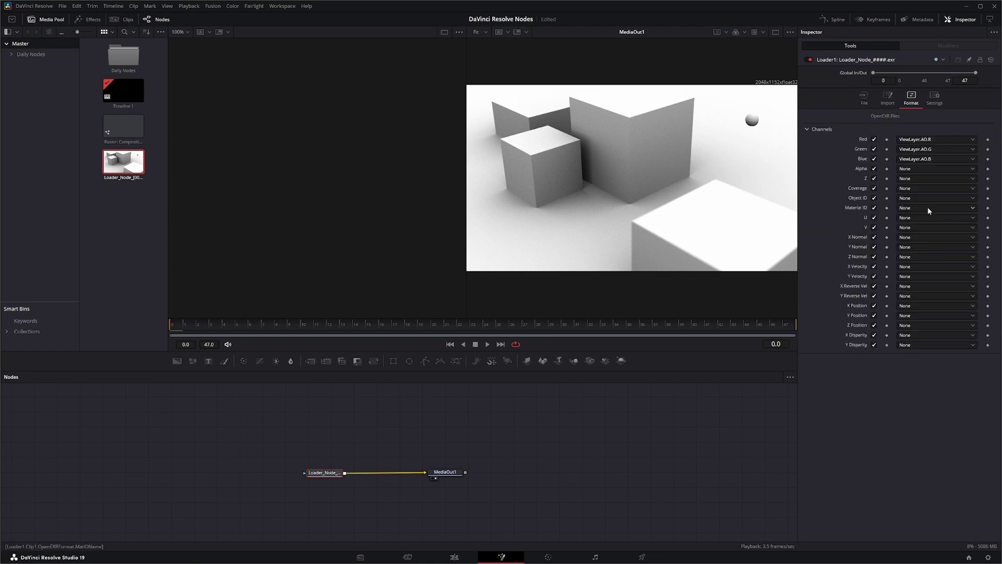
left_click(973, 140)
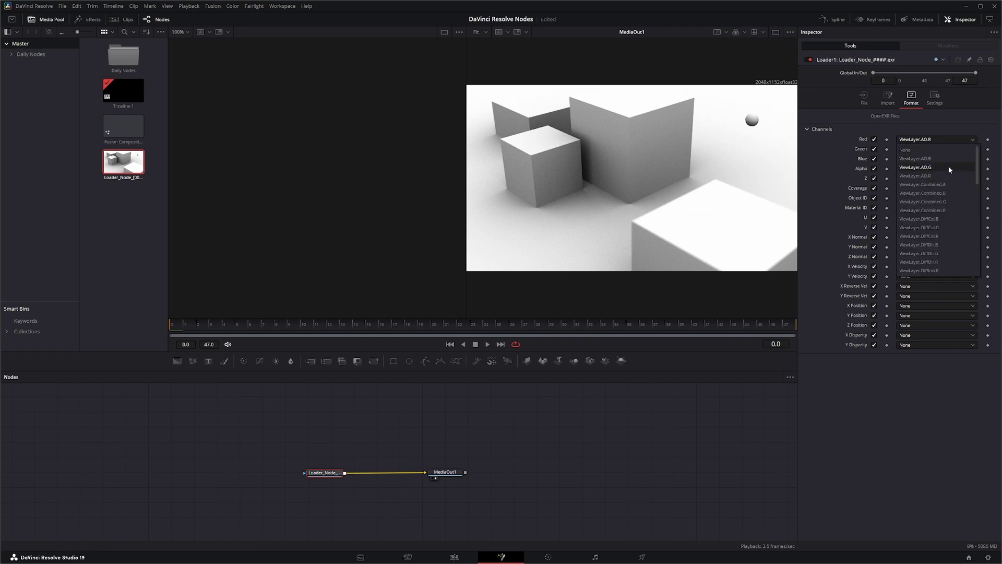
left_click(940, 211)
left_click(971, 149)
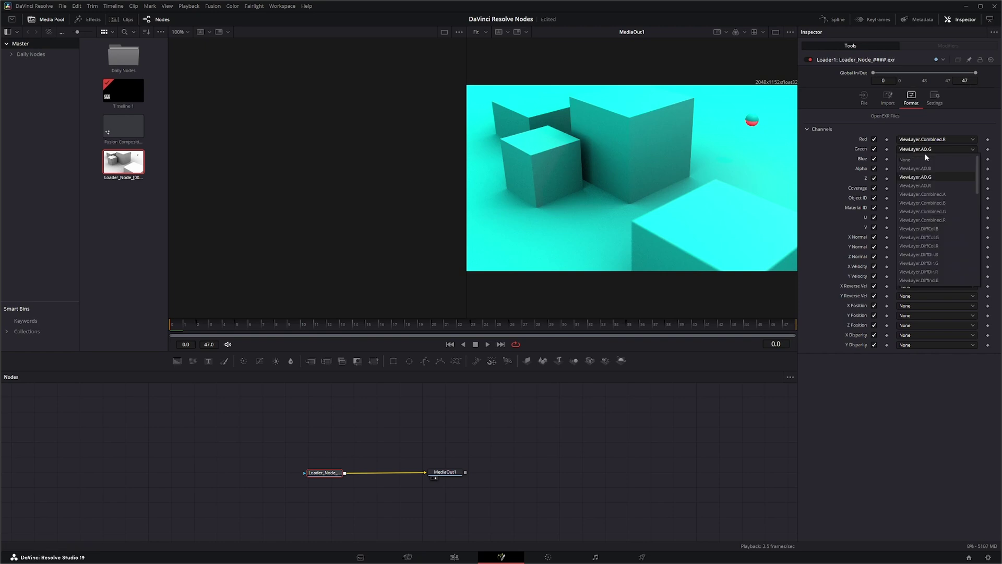
left_click(950, 210)
left_click(971, 158)
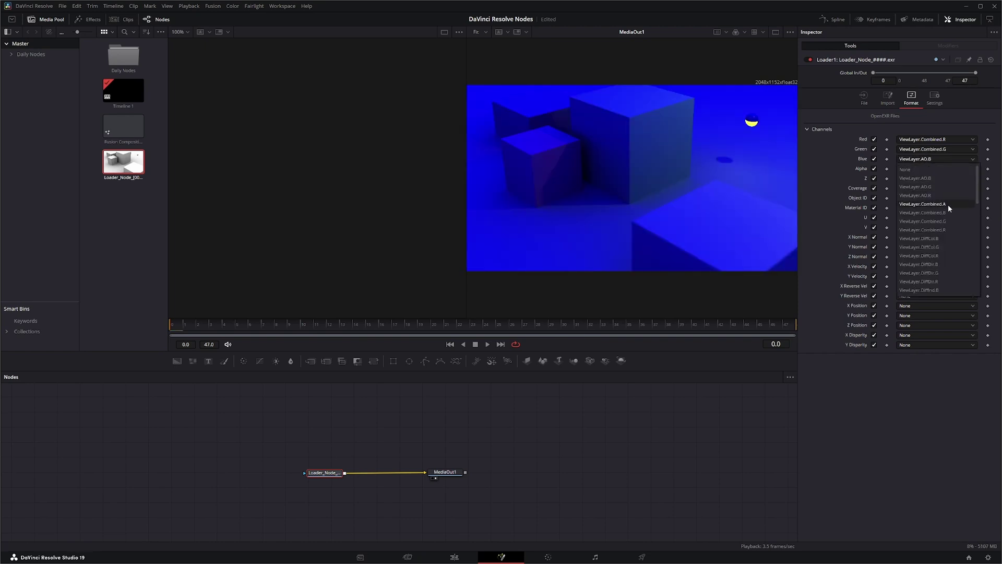
left_click(948, 212)
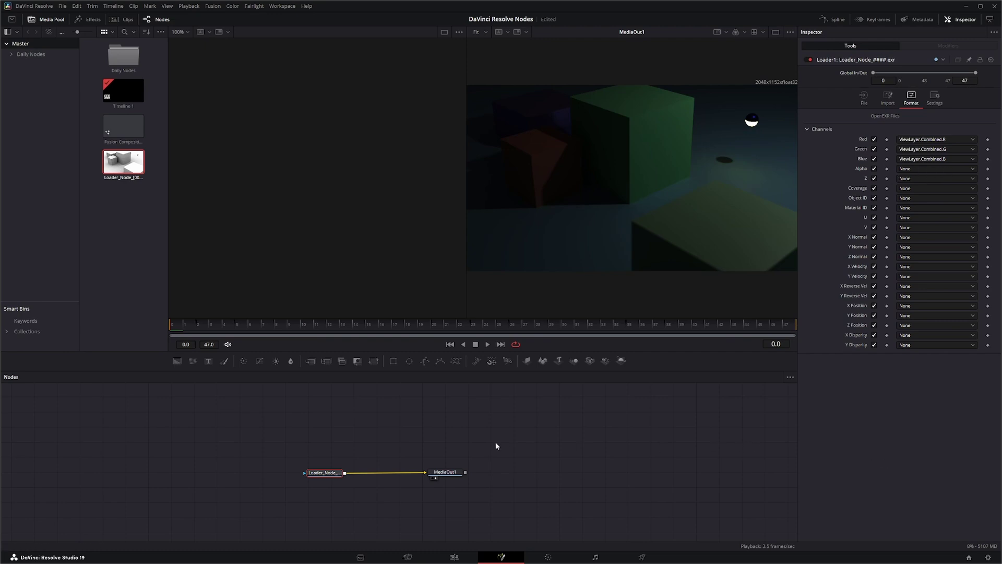
Step: Rearrange the nodes and remove the EXR clip from the Media Pool
left_click_drag(443, 473, 447, 472)
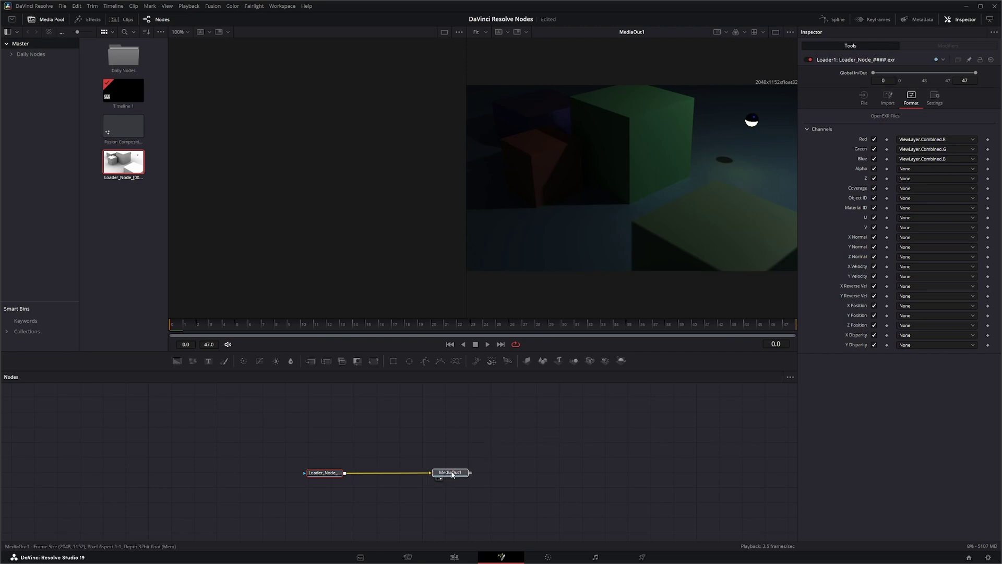
left_click(325, 473)
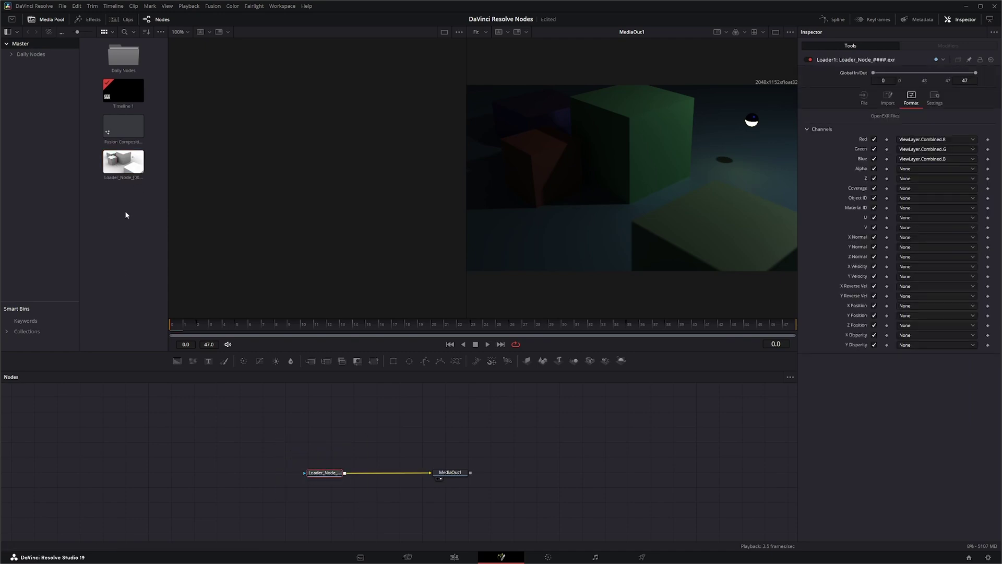
key("ctrl+z")
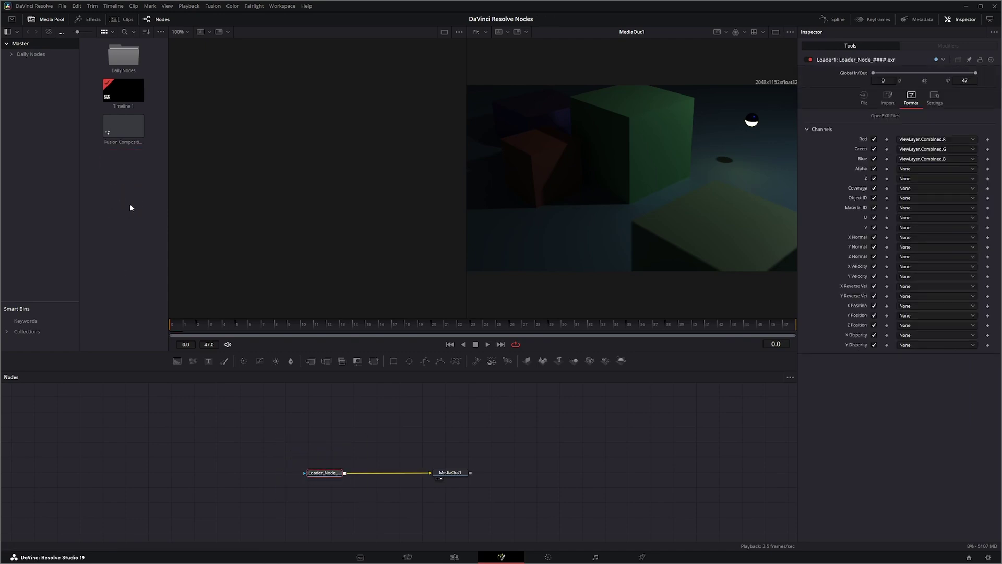
Step: Space out Loader1 and MediaOut1, then view Loader1 in the left viewer with its File settings
left_click_drag(332, 470, 321, 471)
left_click_drag(452, 475, 506, 475)
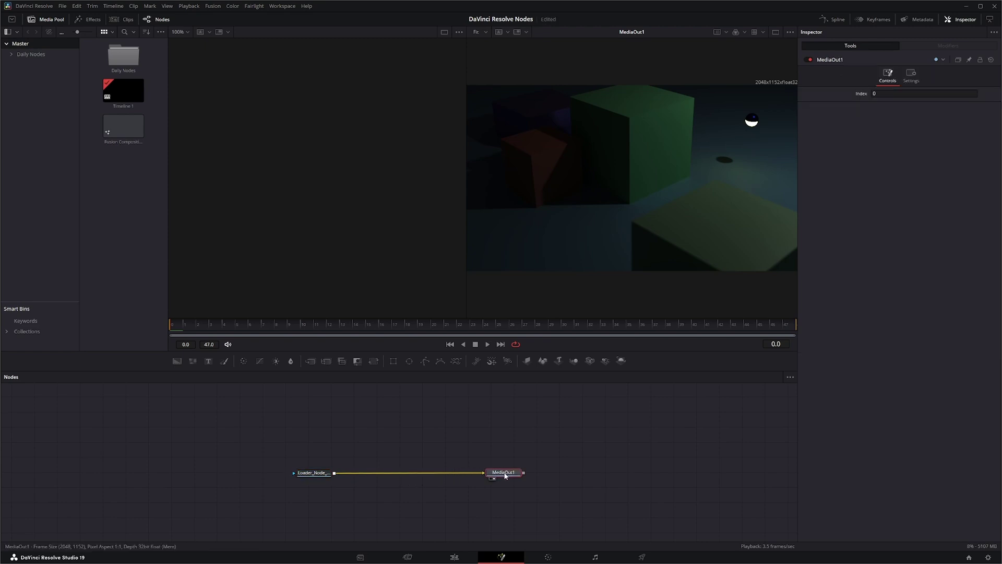
left_click(313, 472)
left_click(301, 478)
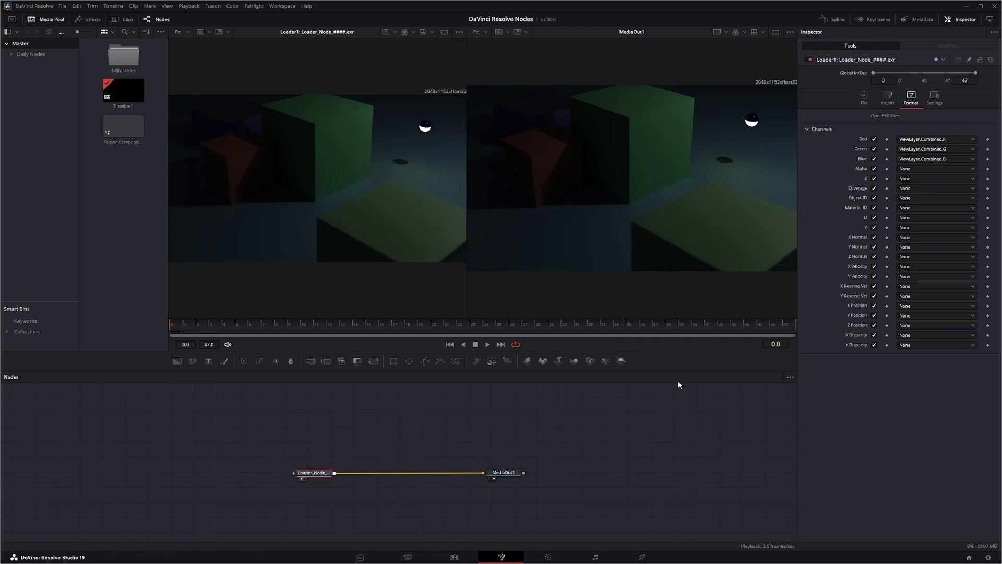
left_click(864, 97)
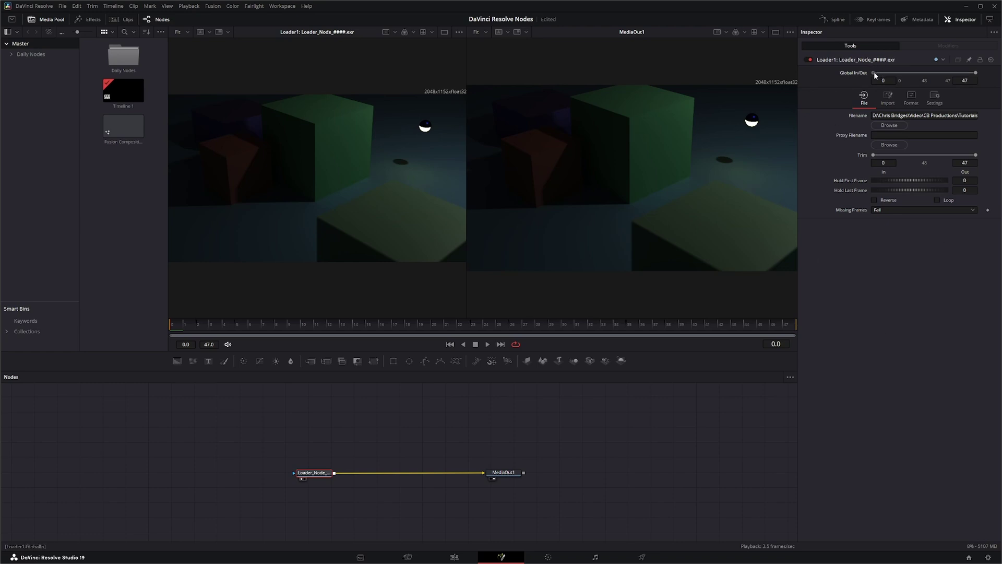
Step: Trim the clip's in point to frame 1 and settle Missing Frames on Hold Previous
left_click_drag(873, 155, 869, 155)
left_click(883, 209)
left_click(901, 230)
left_click(896, 210)
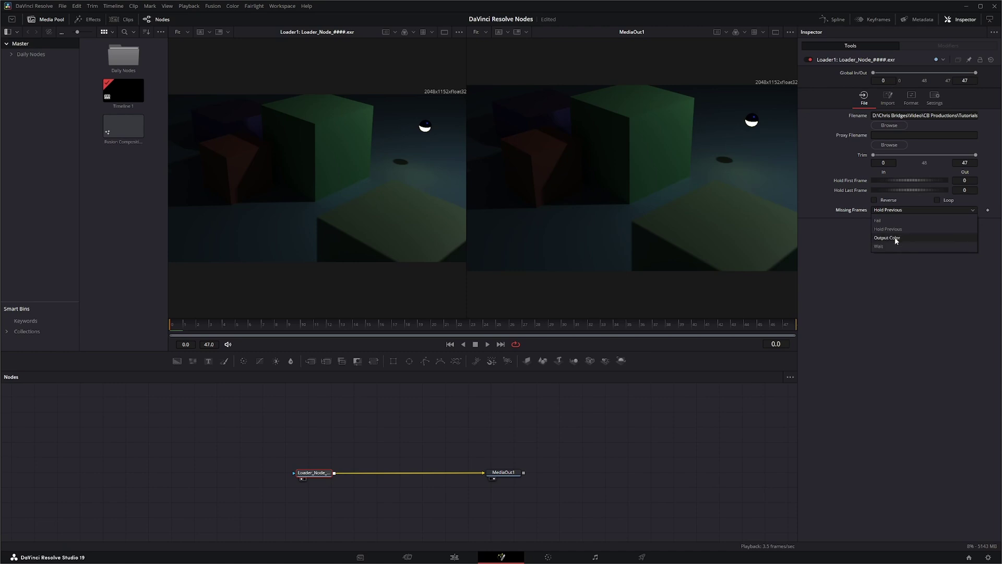
left_click(887, 238)
left_click(903, 210)
left_click(934, 247)
left_click(888, 211)
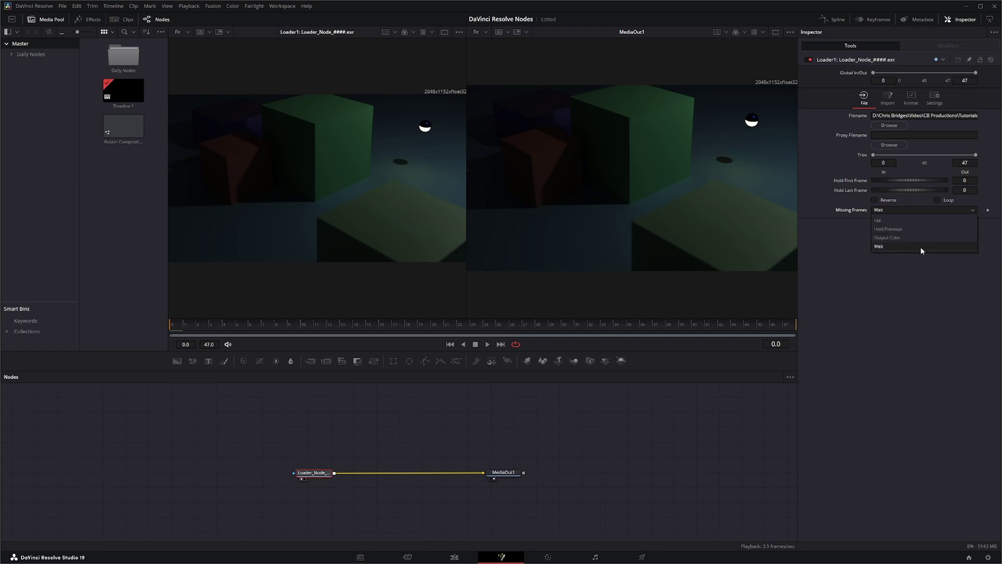
left_click(897, 229)
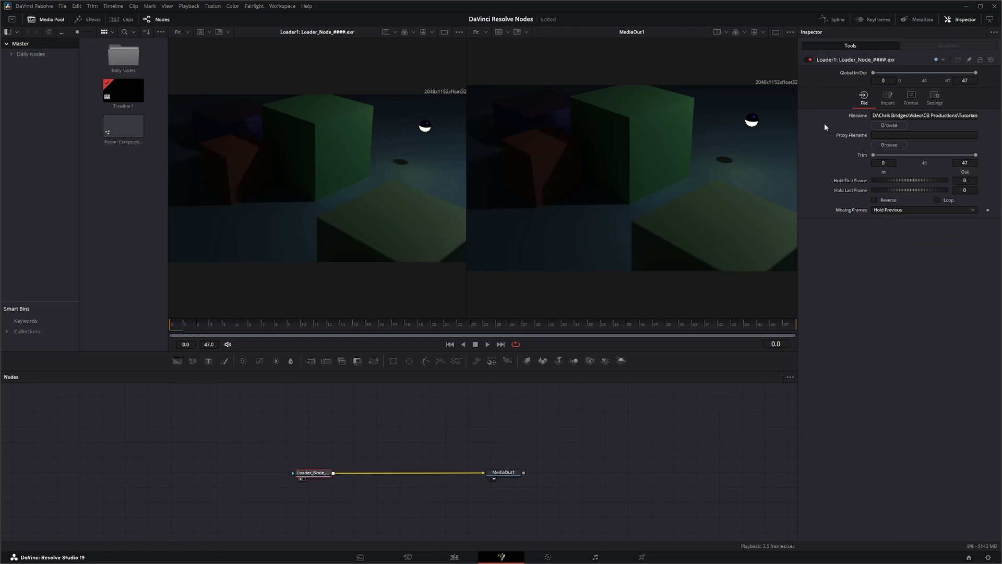
left_click(888, 99)
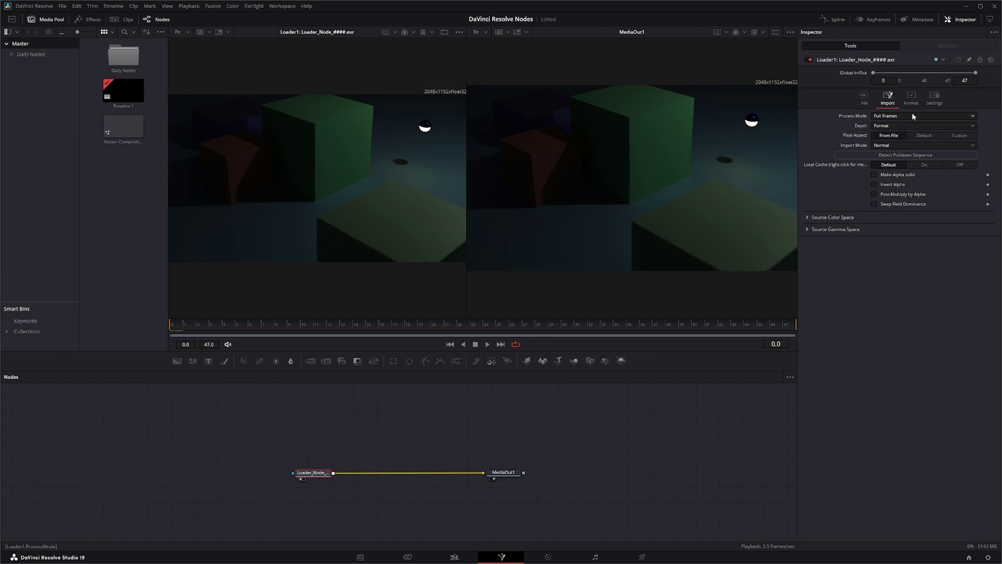
left_click(890, 115)
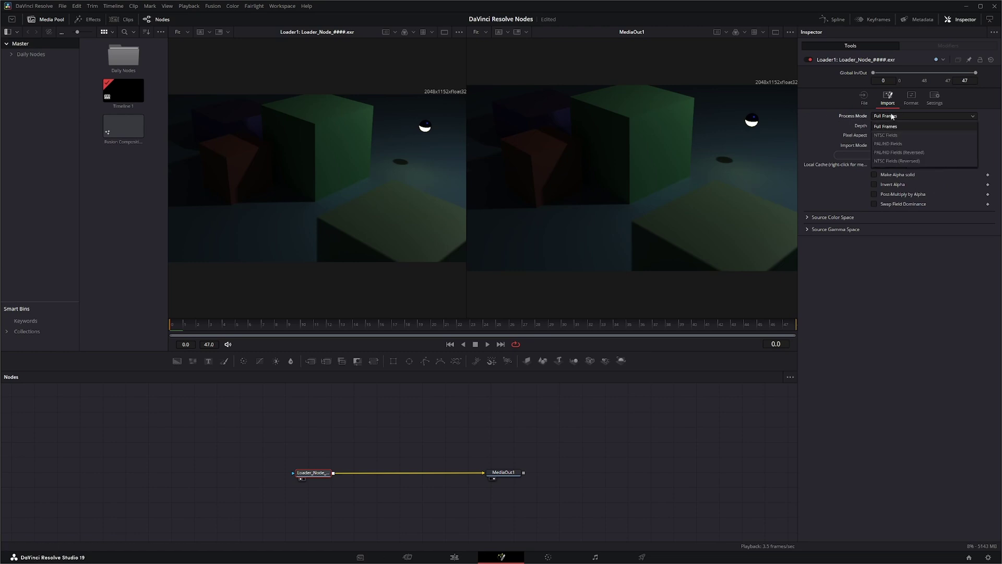
left_click(895, 118)
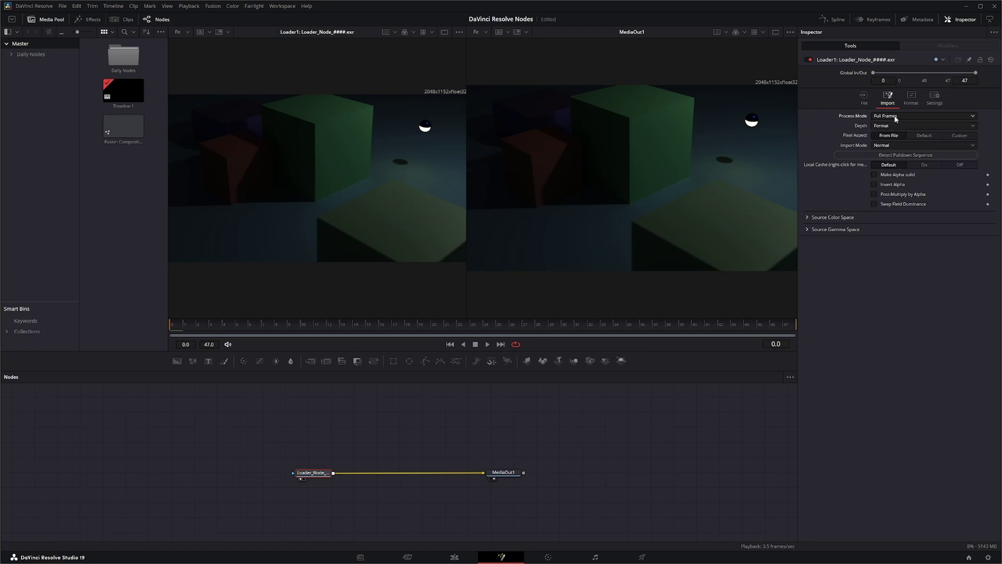
left_click(886, 127)
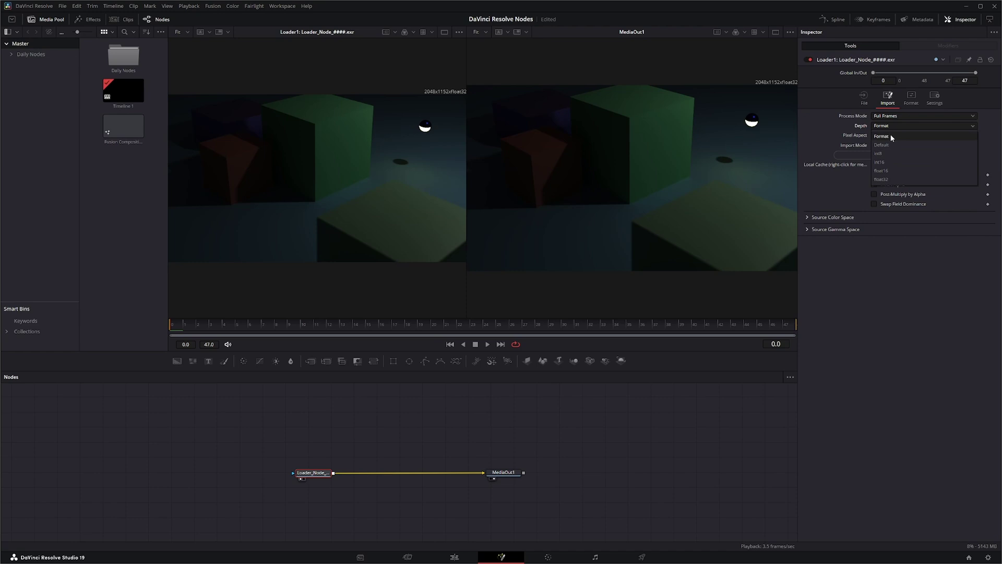
left_click(889, 161)
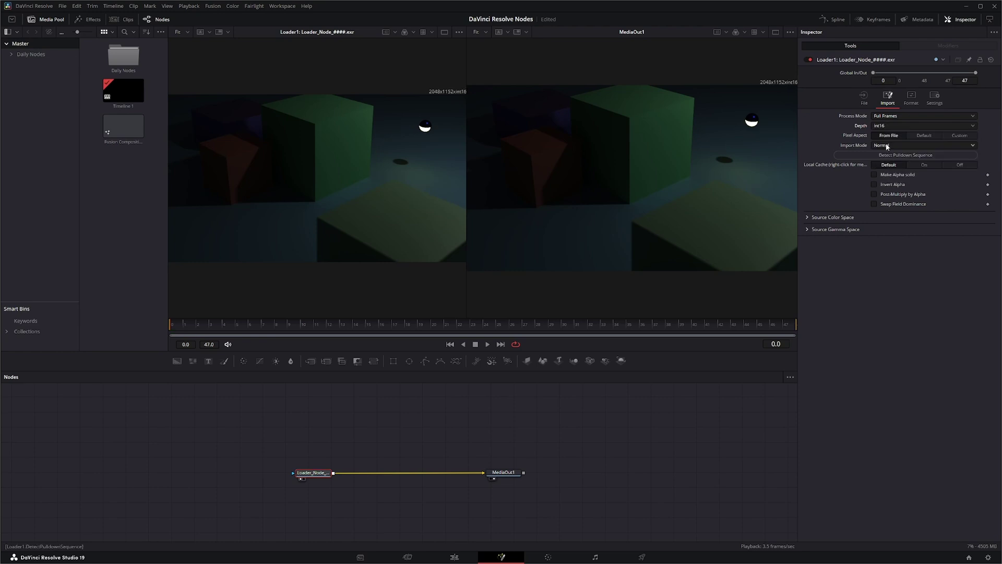
left_click(905, 125)
left_click(887, 135)
left_click(926, 137)
left_click(959, 135)
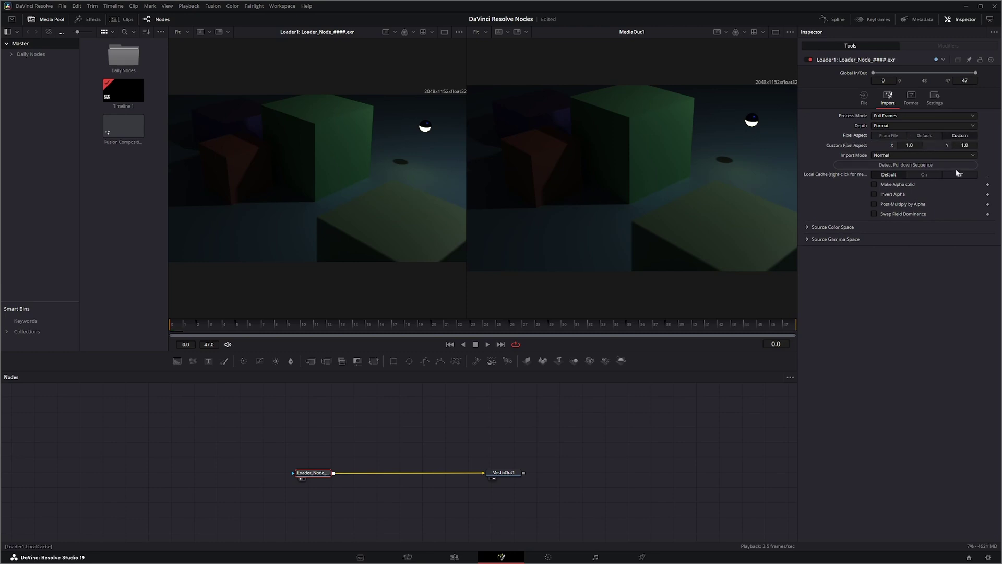
left_click(886, 135)
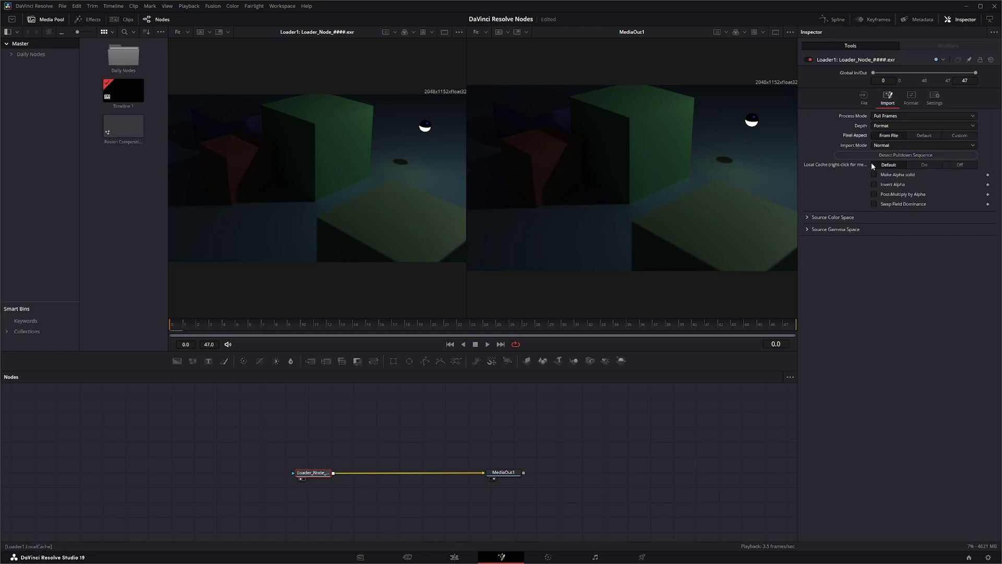
left_click(887, 146)
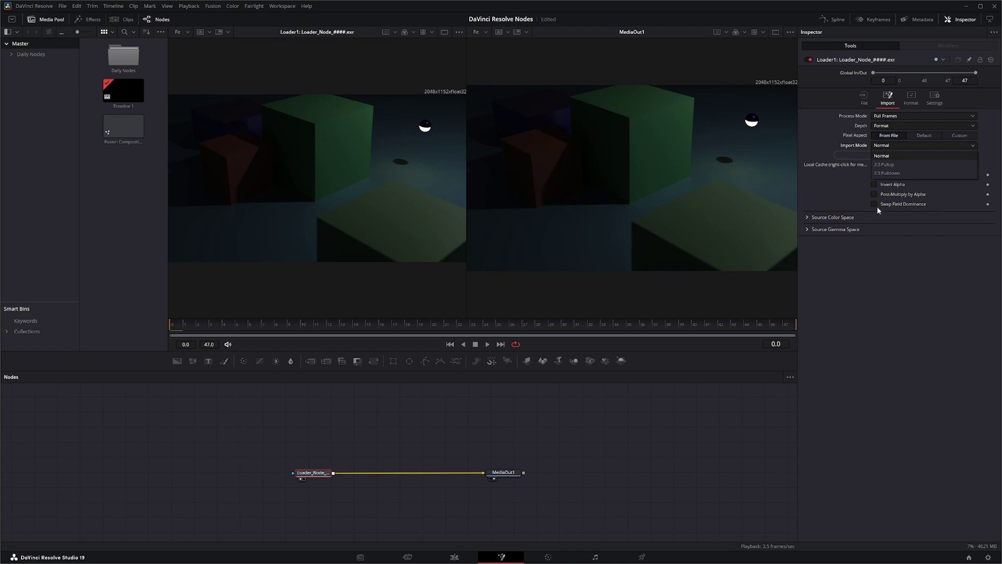
left_click(892, 284)
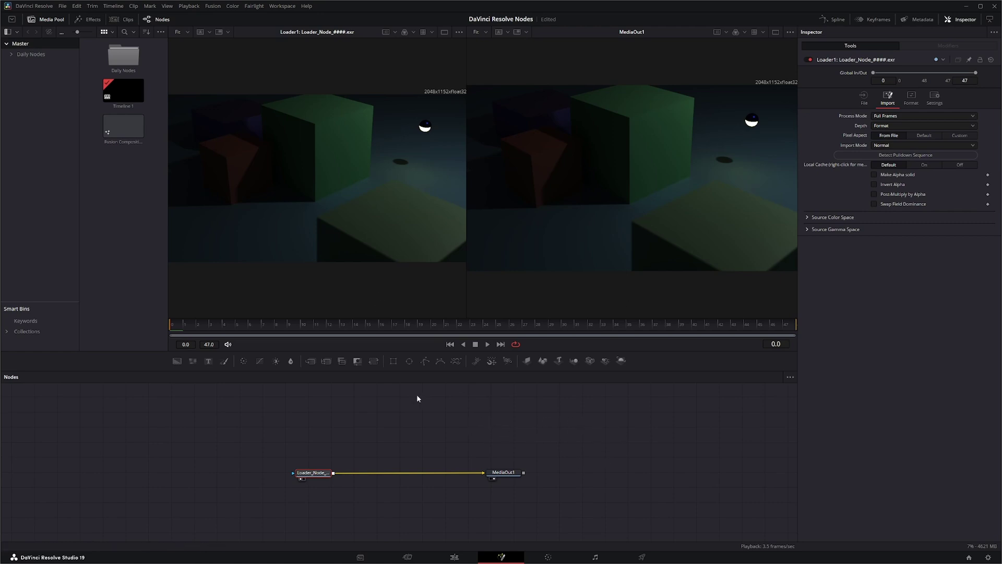
left_click(880, 146)
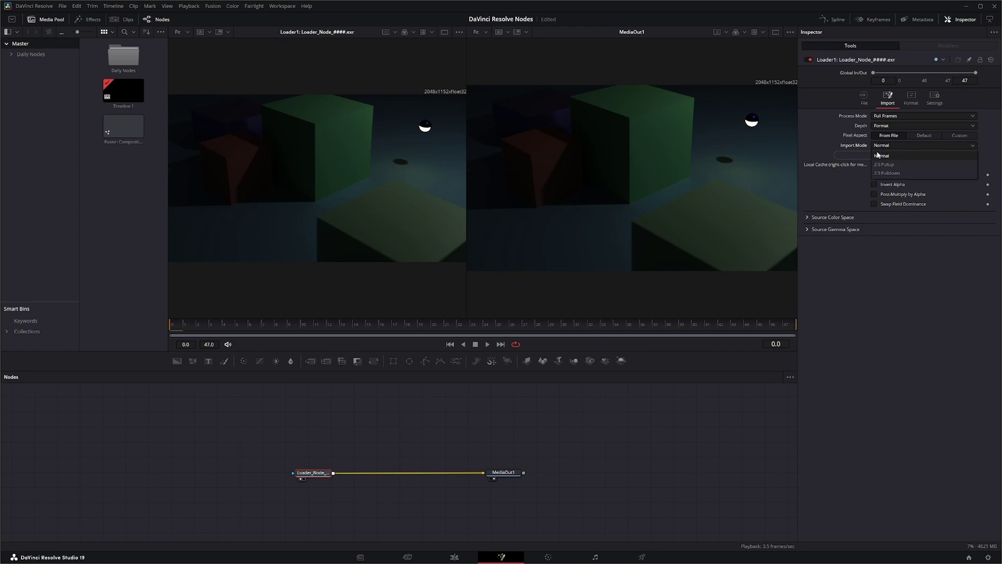
left_click(882, 155)
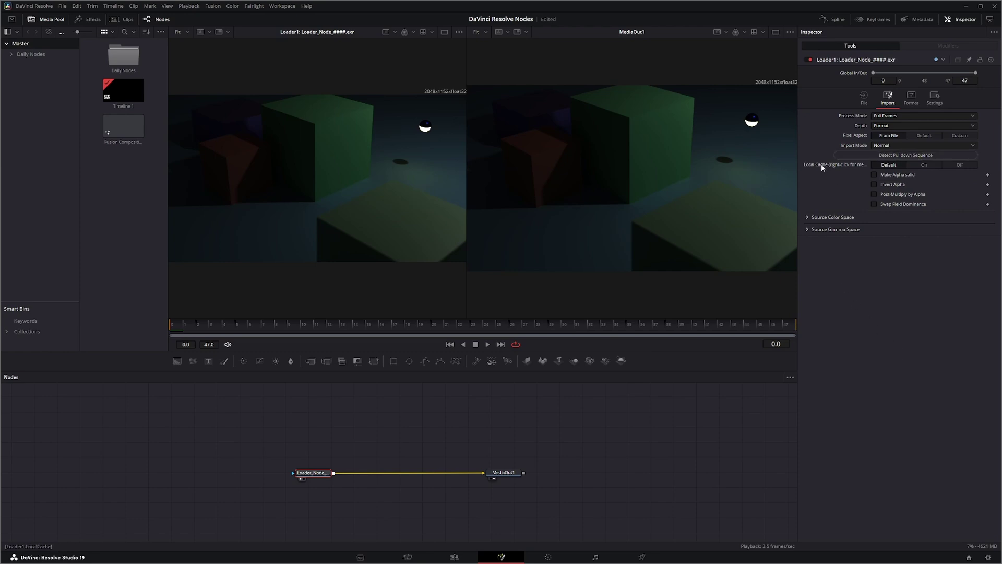
Step: Play the EXR sequence to frame 14, then expand Source Color Space and Source Gamma Space
left_click(488, 344)
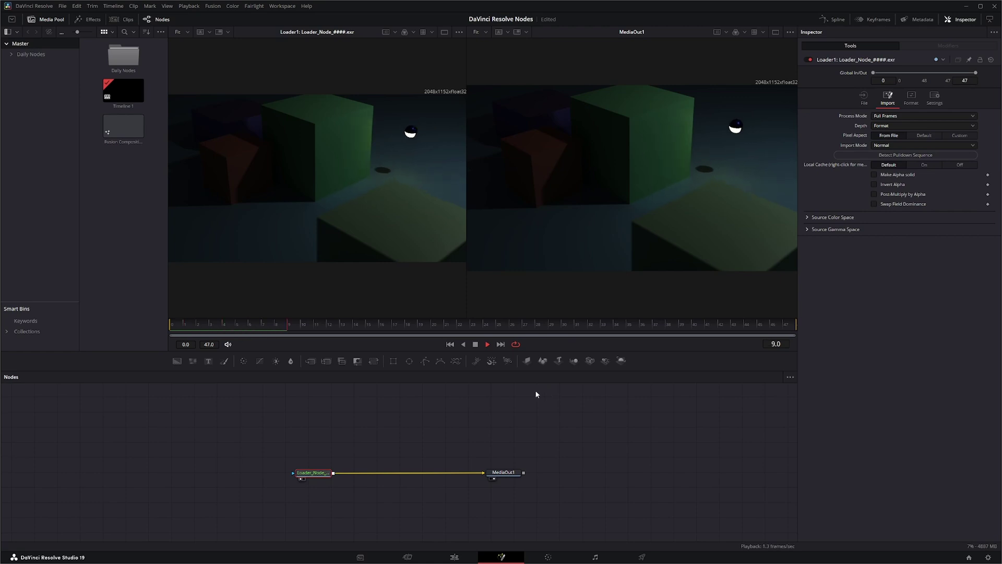
left_click(475, 344)
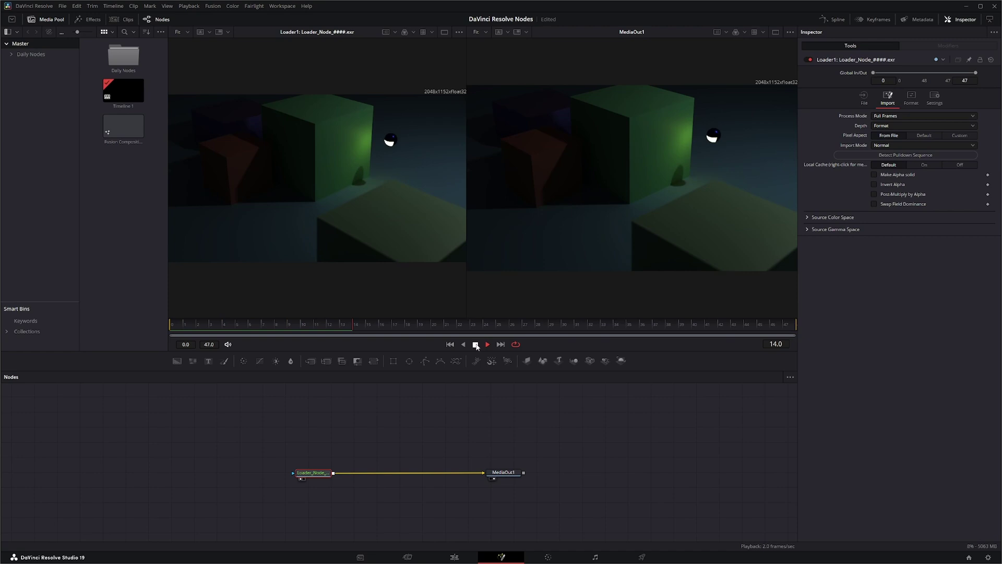
right_click(841, 164)
left_click(869, 210)
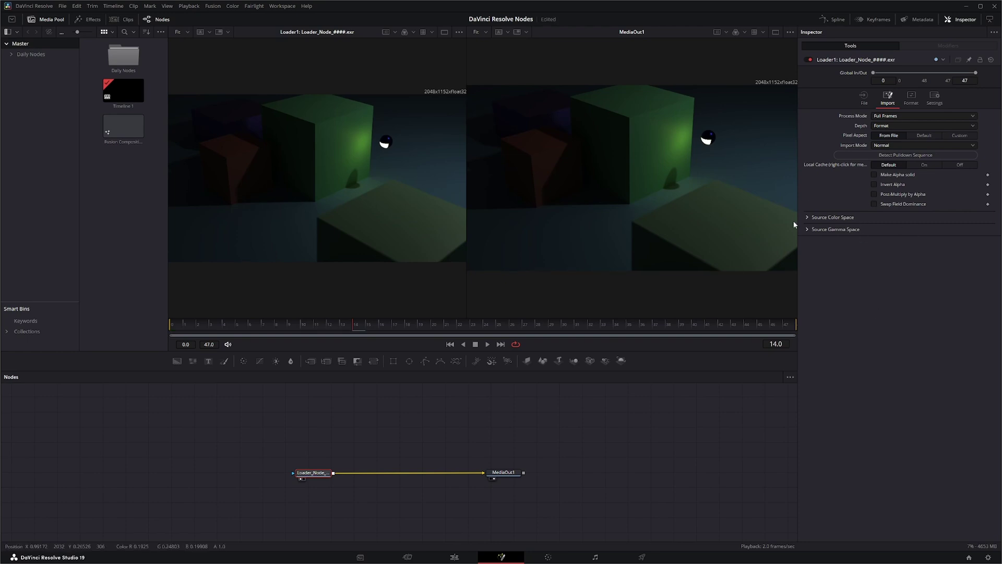
left_click(807, 216)
left_click(808, 241)
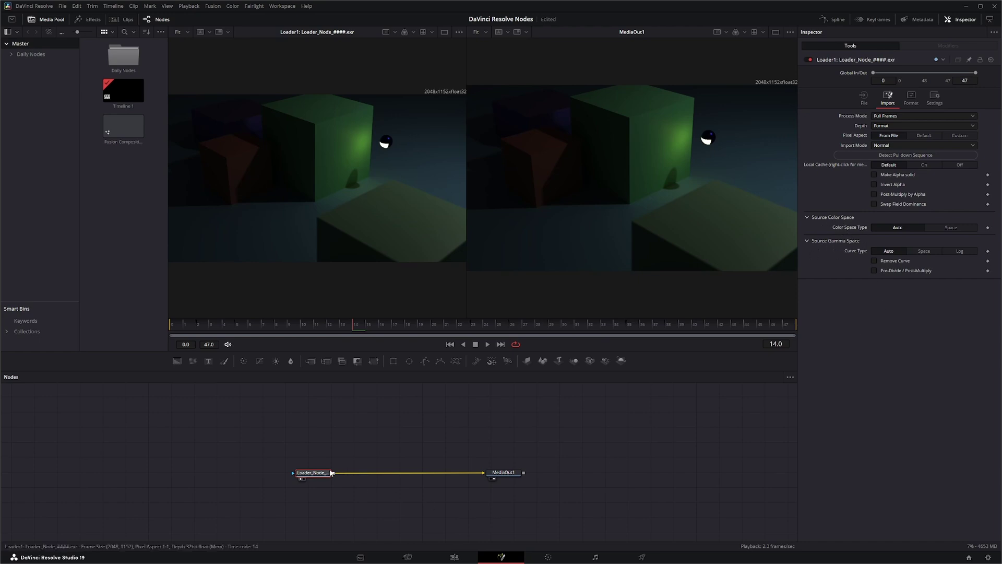
Step: Try setting both the source colour space and the gamma curve to ACES
left_click_drag(330, 473, 318, 473)
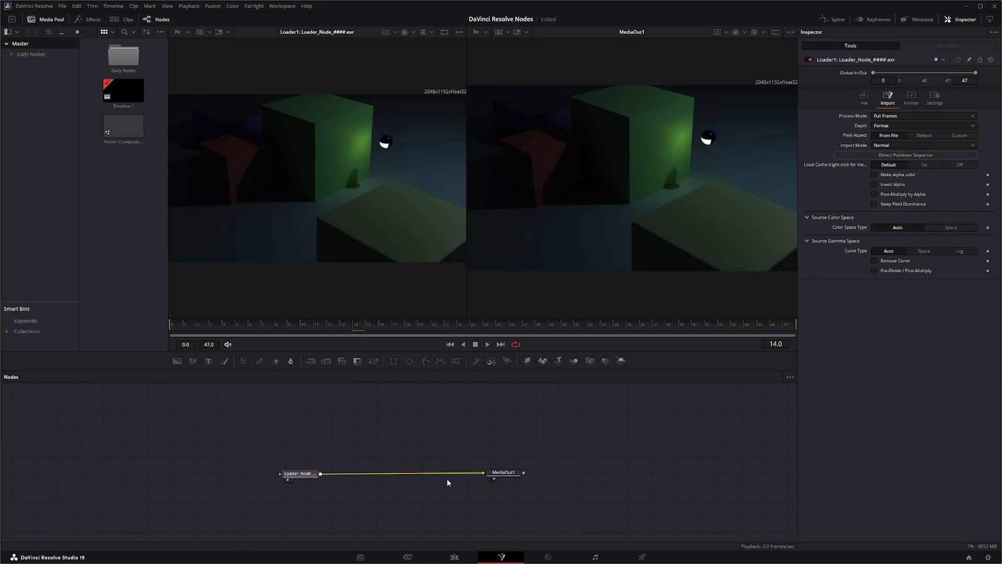
left_click(950, 228)
left_click(891, 318)
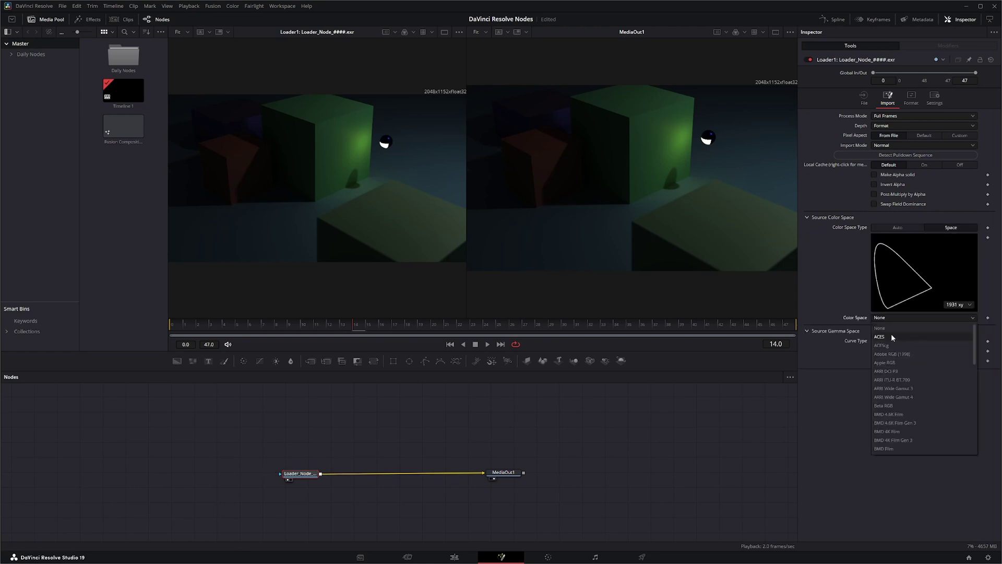
left_click(891, 334)
left_click(928, 341)
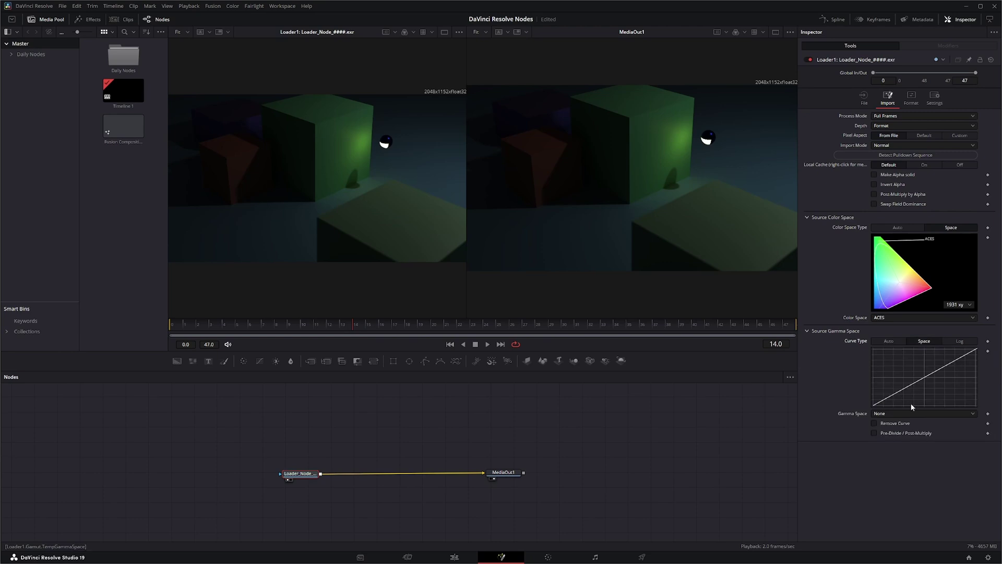
left_click(908, 413)
left_click(894, 433)
Step: Change the source colour space to None and return Curve Type to Auto
left_click_drag(509, 474, 508, 475)
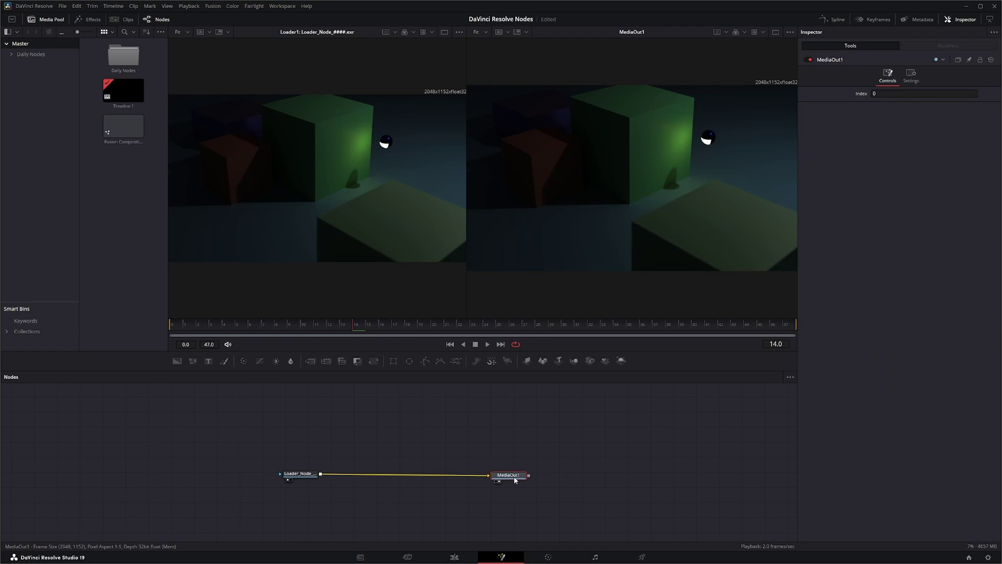
left_click(301, 473)
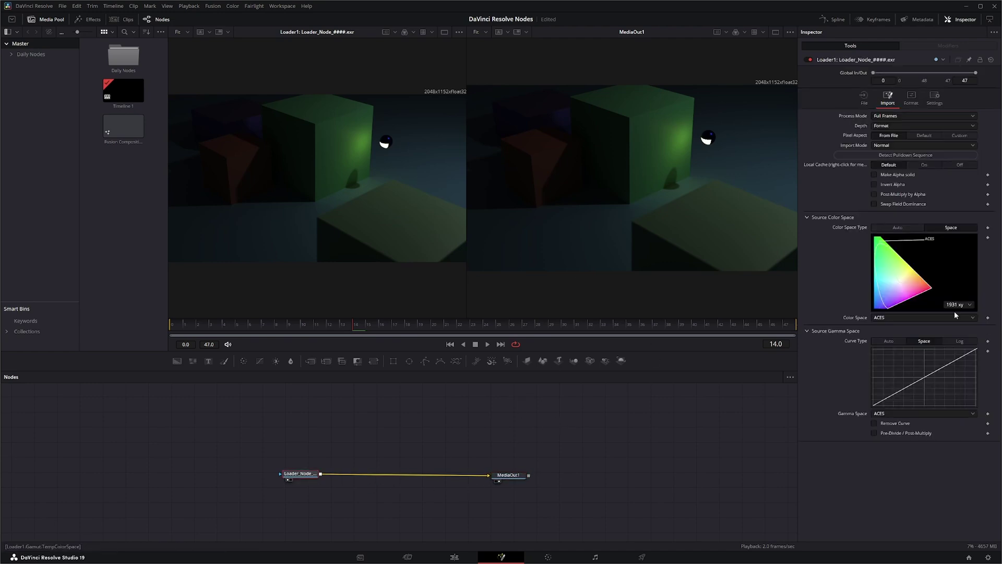
left_click(891, 318)
left_click(894, 327)
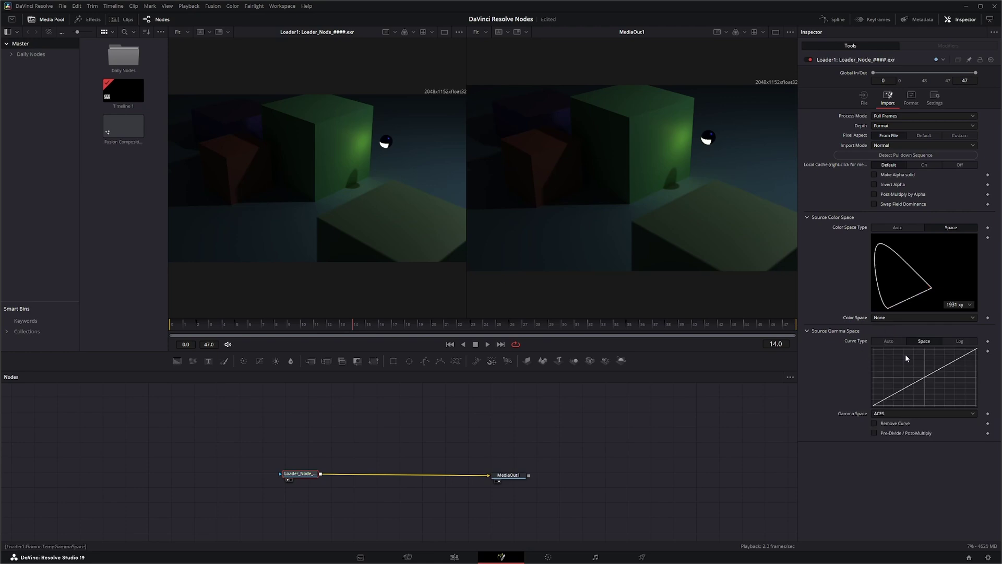
left_click(889, 341)
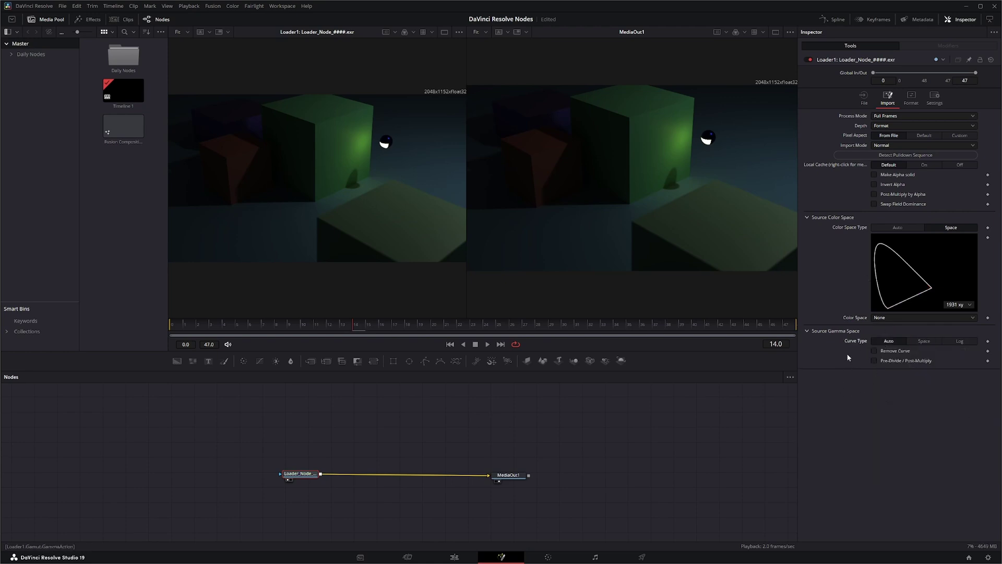
Step: Untick Remove Curve, confirm red stays on ViewLayer.Combined.R, then show the Loader's Settings
left_click(876, 352)
left_click(911, 98)
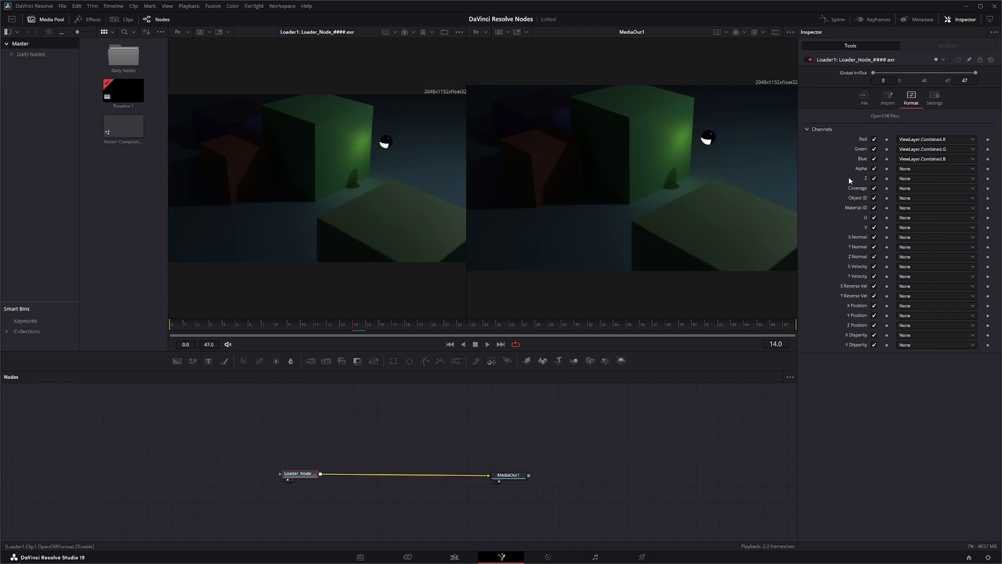
left_click(927, 142)
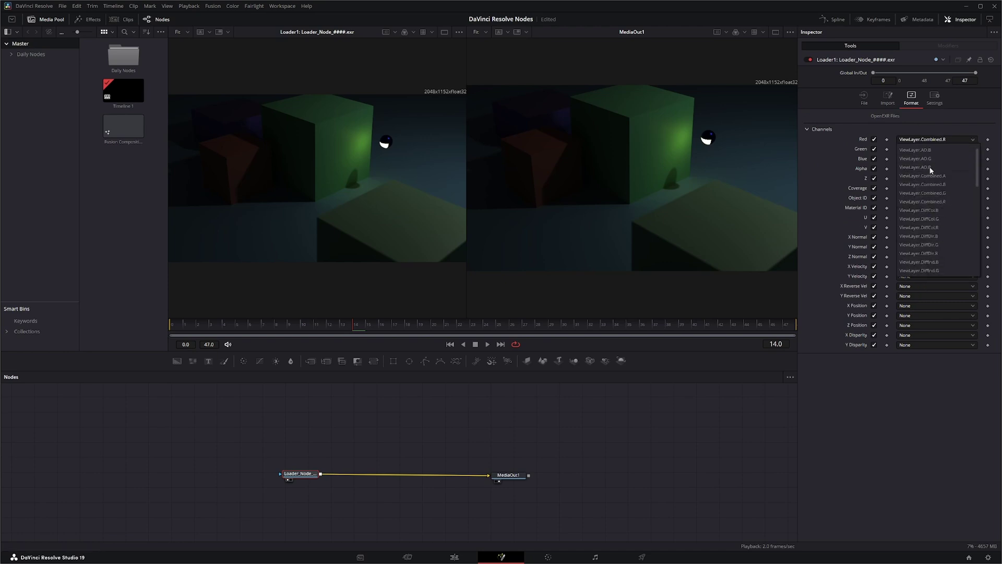
left_click(883, 449)
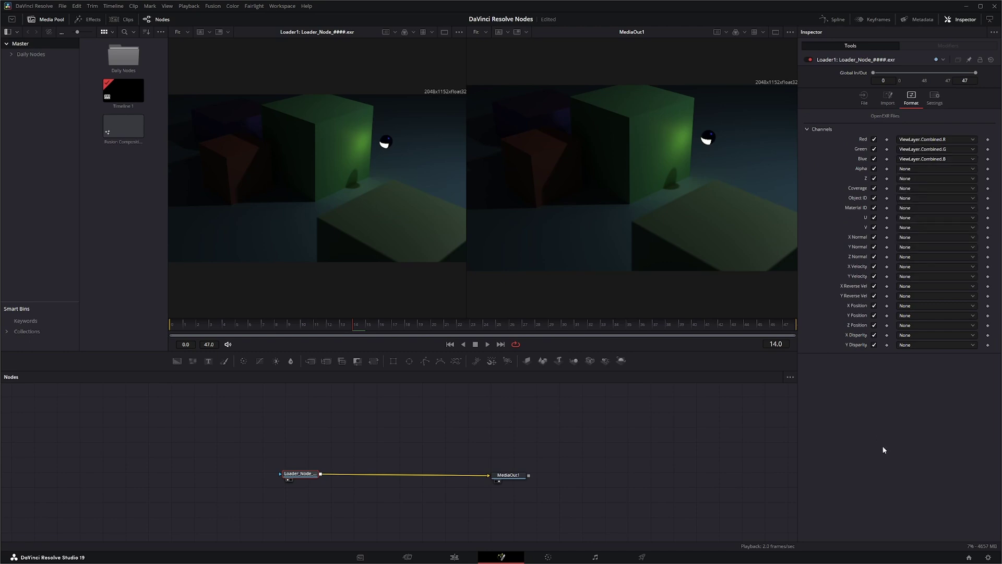
left_click(934, 98)
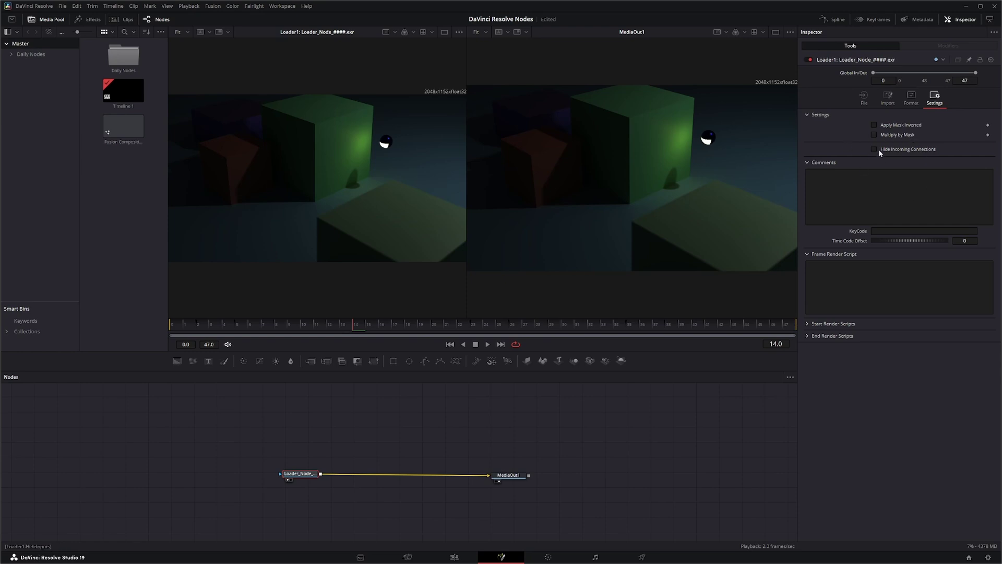
Step: Show Loader1's File settings and drag Loader1 far left and MediaOut1 far right
left_click(865, 97)
left_click_drag(306, 474, 269, 473)
left_click_drag(511, 475, 540, 474)
left_click(263, 477)
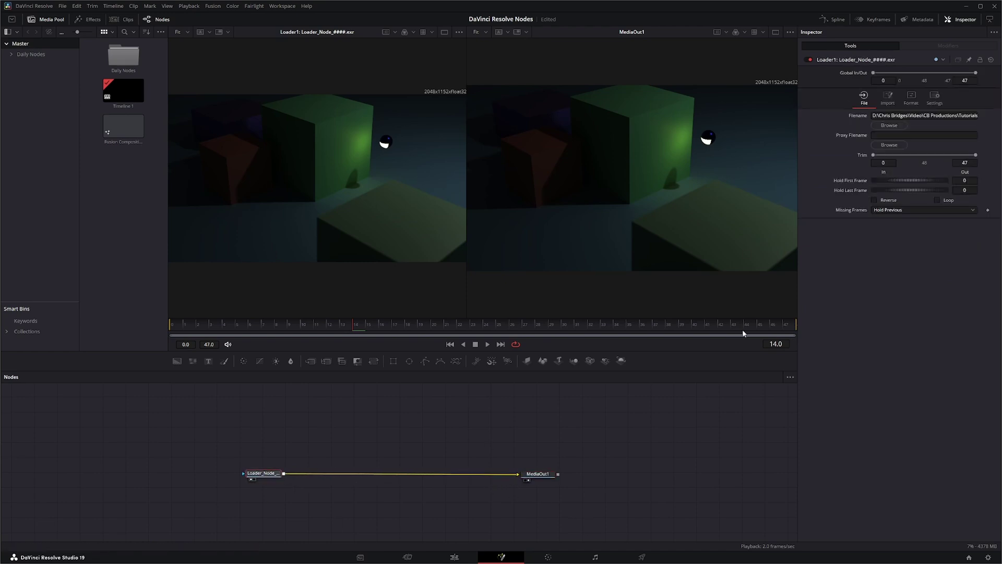
left_click_drag(253, 479, 103, 477)
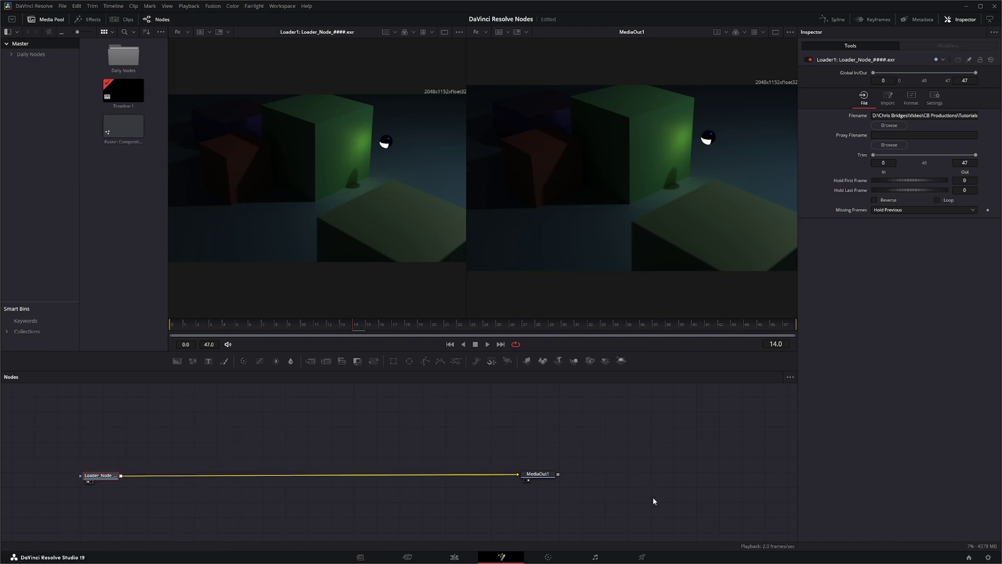
left_click_drag(543, 476, 718, 480)
left_click(719, 480)
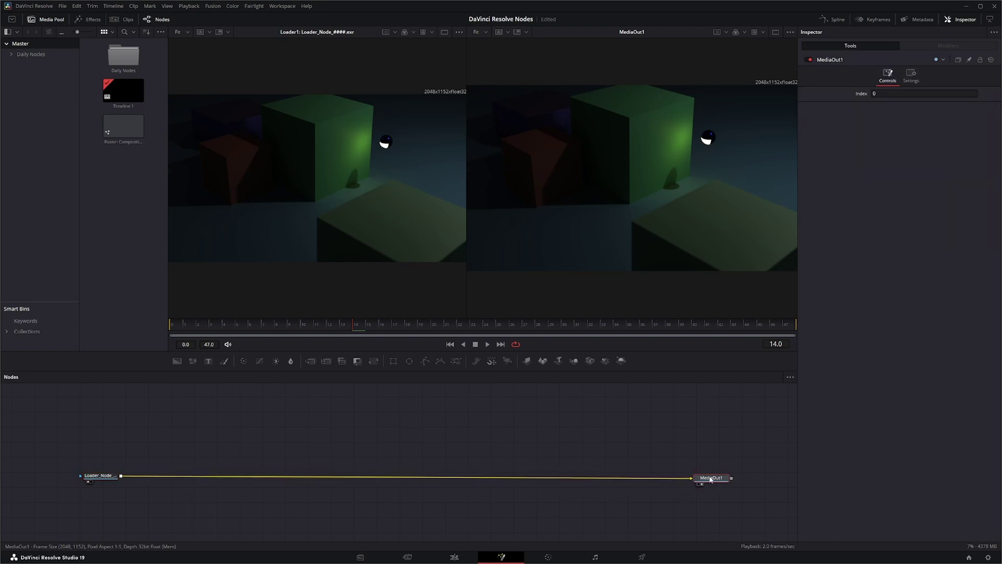
left_click(100, 477)
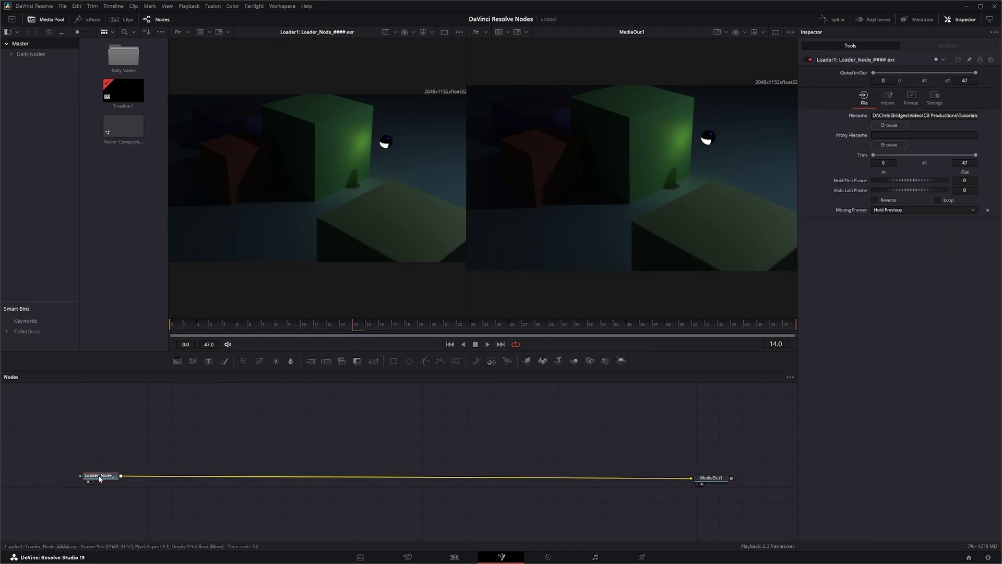
Step: Duplicate the Loader node with copy and paste, placing the copy above the main link
key("ctrl+c")
left_click(201, 440)
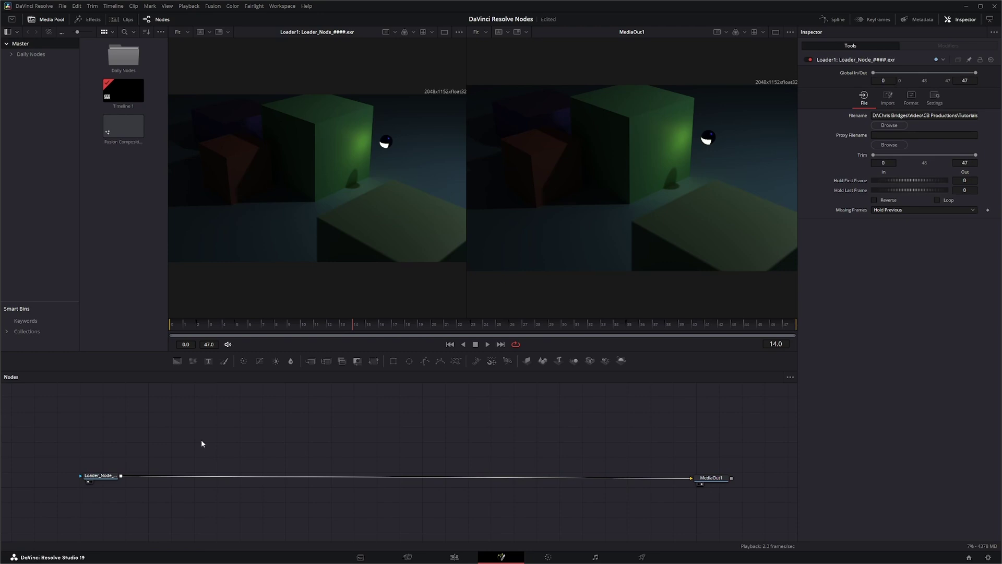
key("ctrl+v")
left_click_drag(204, 443, 223, 437)
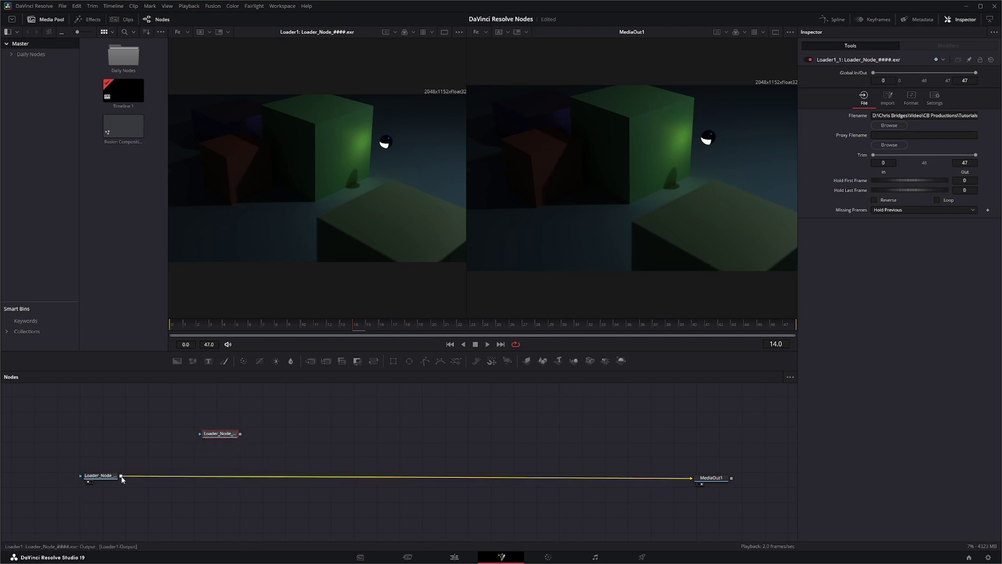
left_click(323, 433)
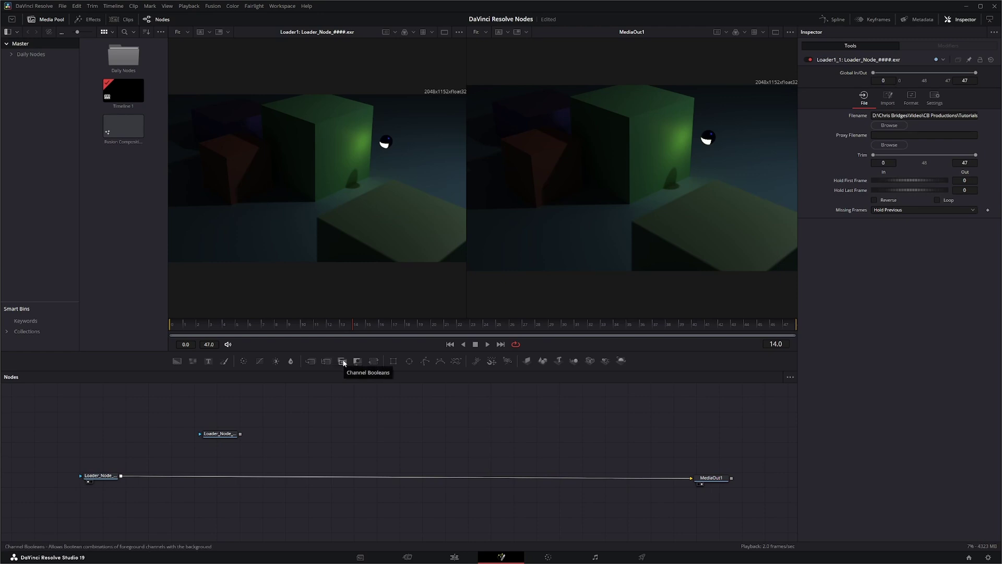
Step: Add a Channel Booleans node, wire the Loaders into it, and select it
left_click_drag(343, 362, 245, 417)
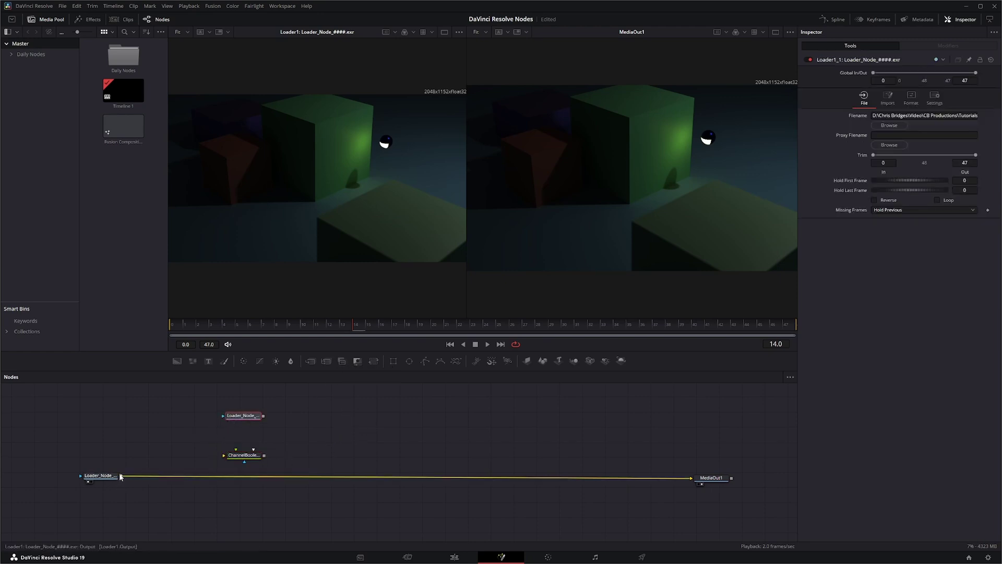
left_click_drag(121, 476, 223, 456)
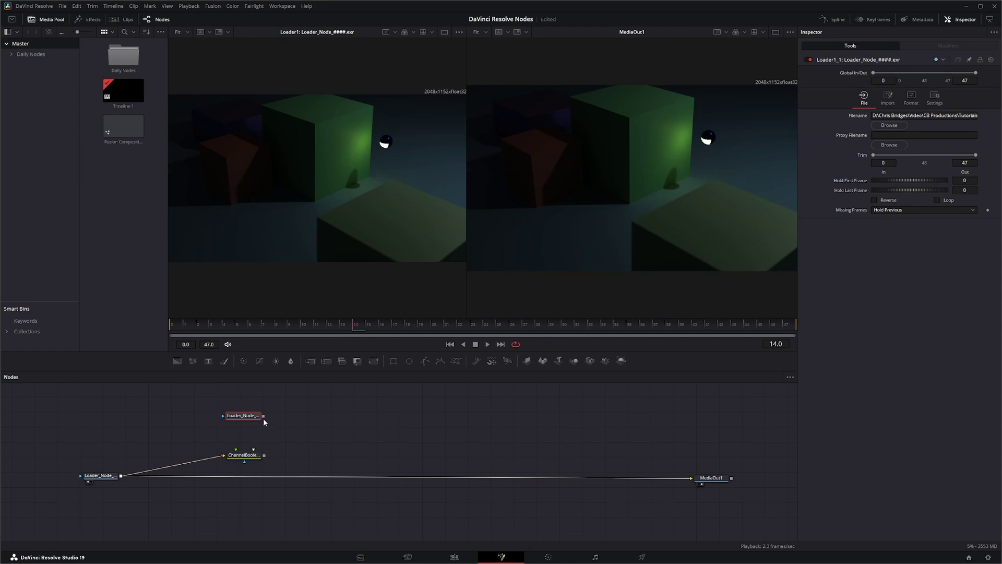
left_click_drag(263, 416, 692, 477)
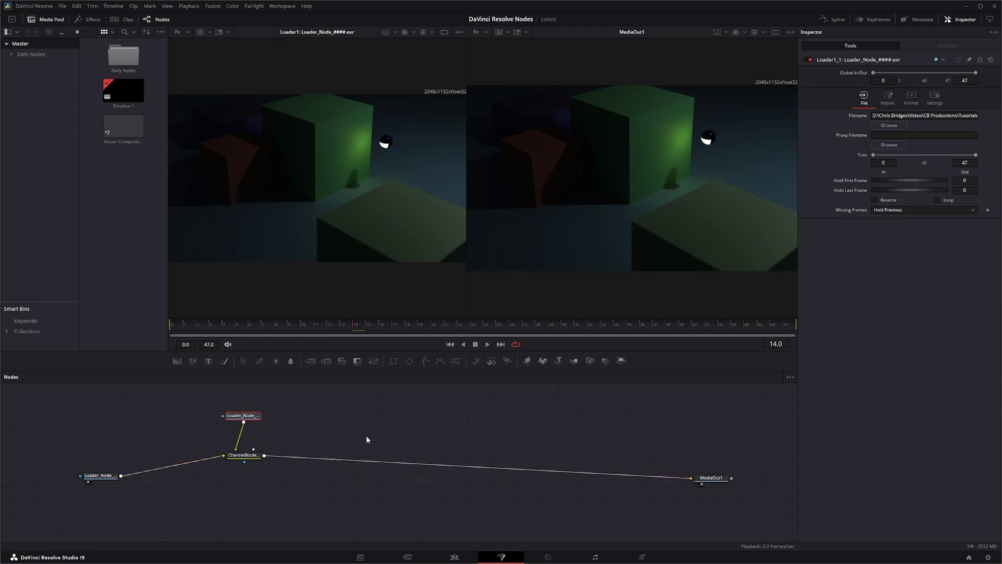
left_click_drag(243, 415, 237, 415)
left_click(246, 457)
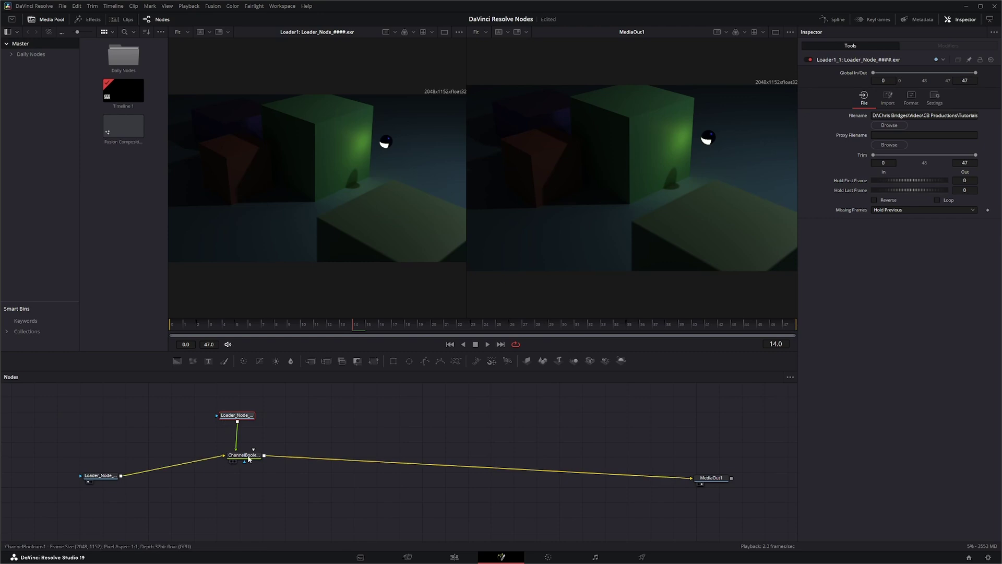
left_click(249, 459)
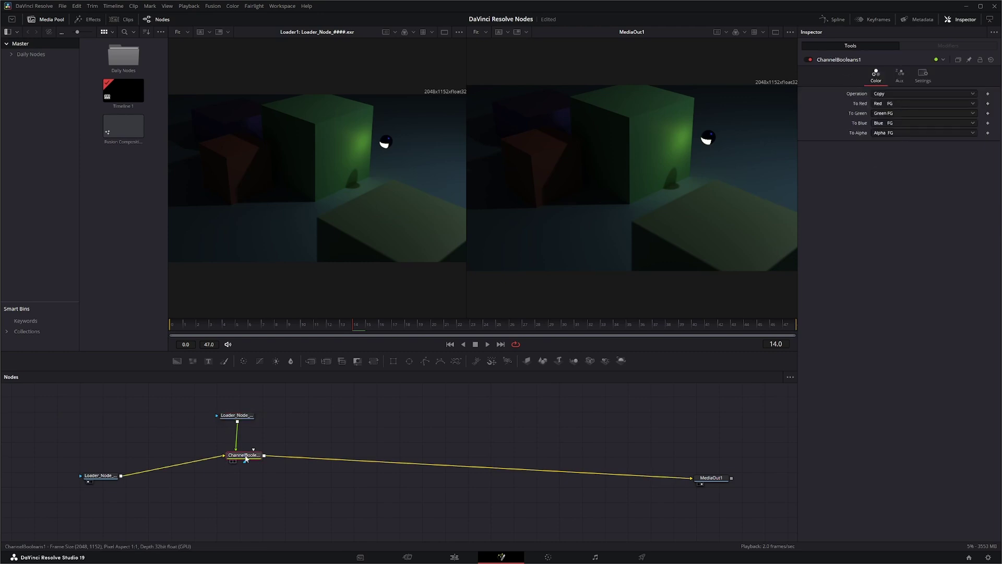
Step: Set Channel Booleans Operation to Add and To Alpha to Do Nothing, and move it onto the main line
left_click(881, 95)
left_click(885, 111)
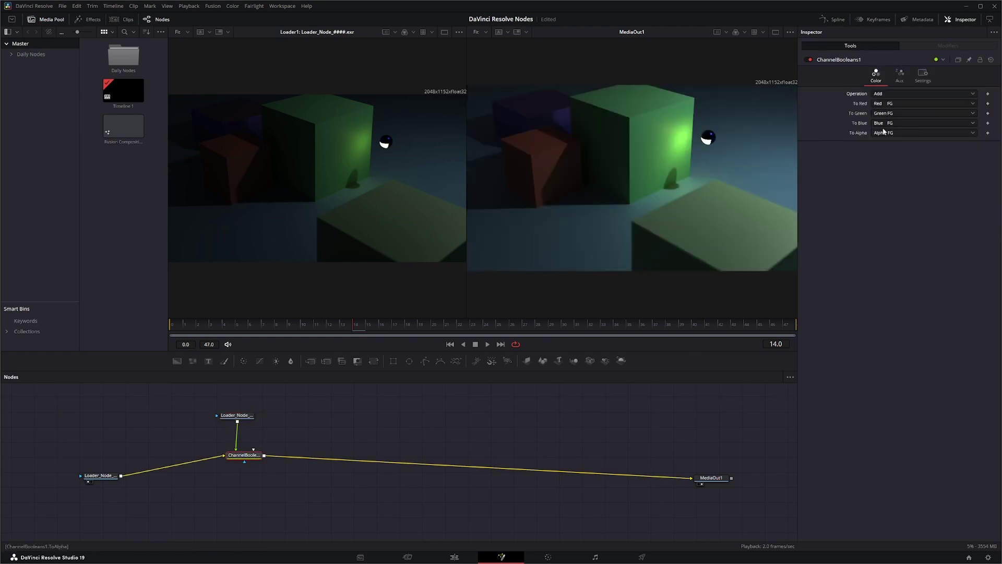
left_click(883, 134)
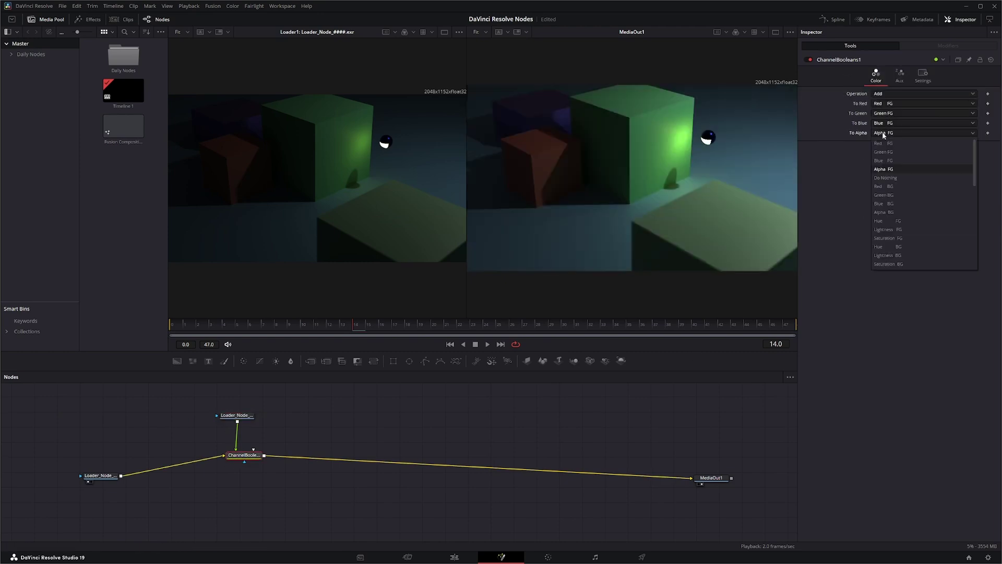
left_click(900, 177)
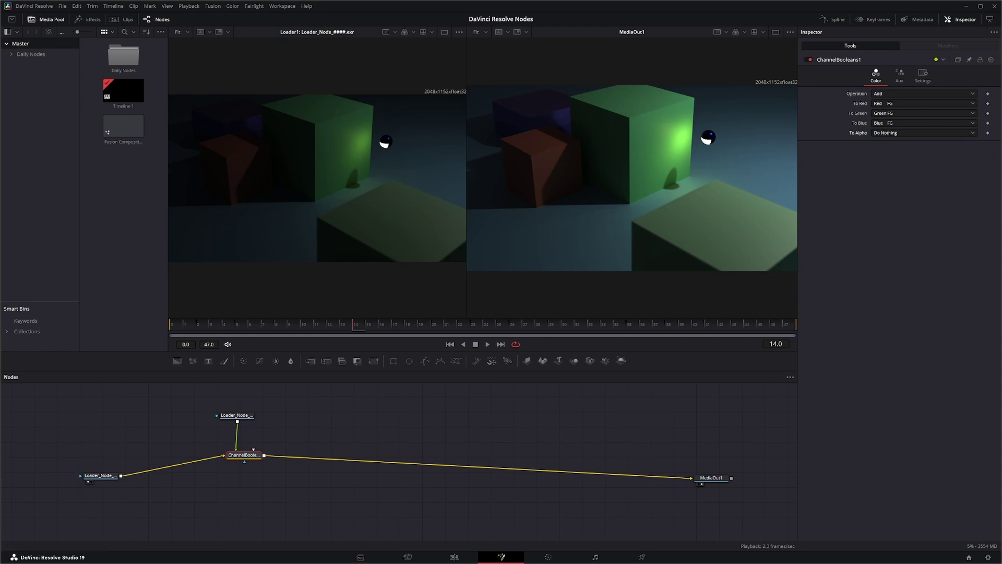
left_click(890, 133)
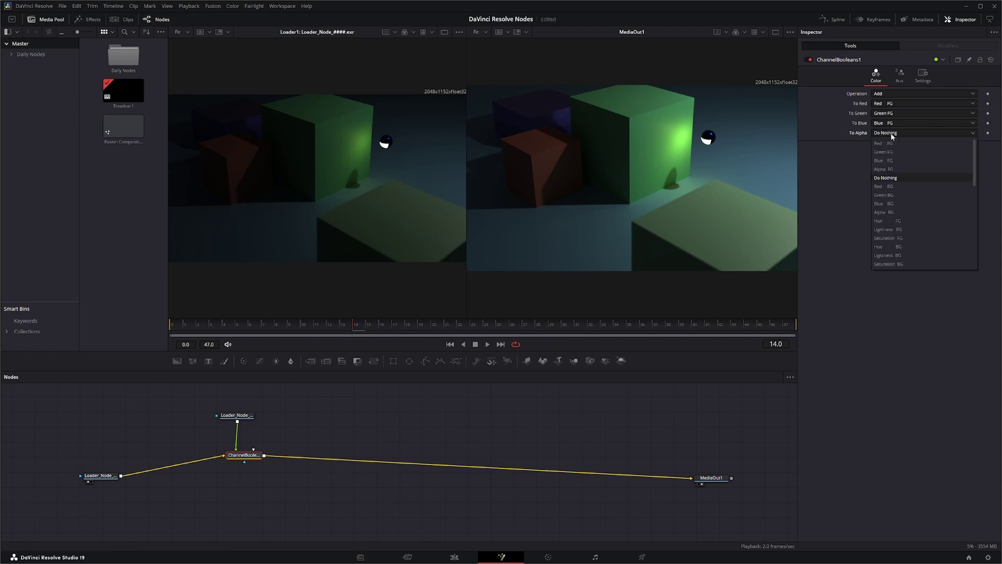
left_click(894, 169)
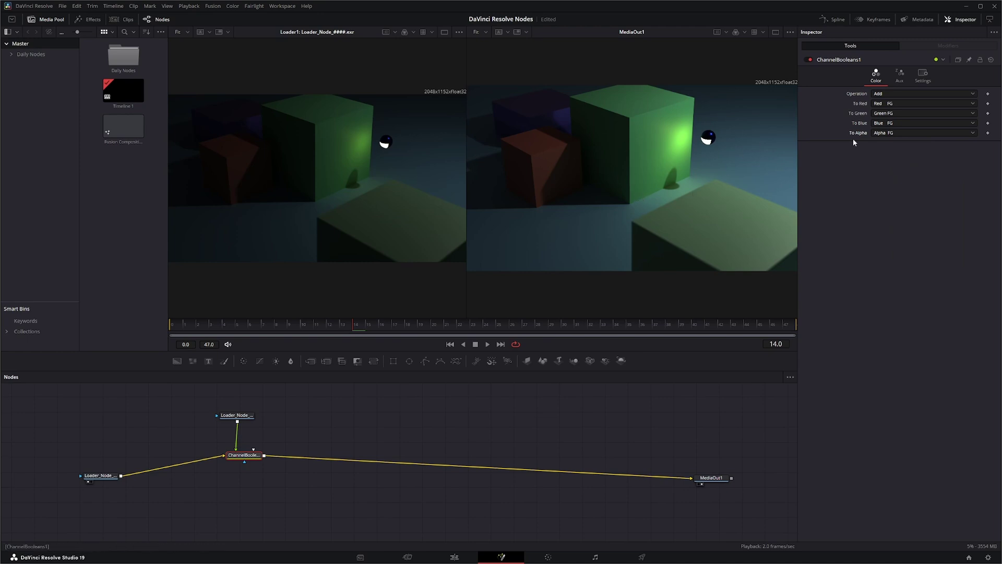
left_click(899, 134)
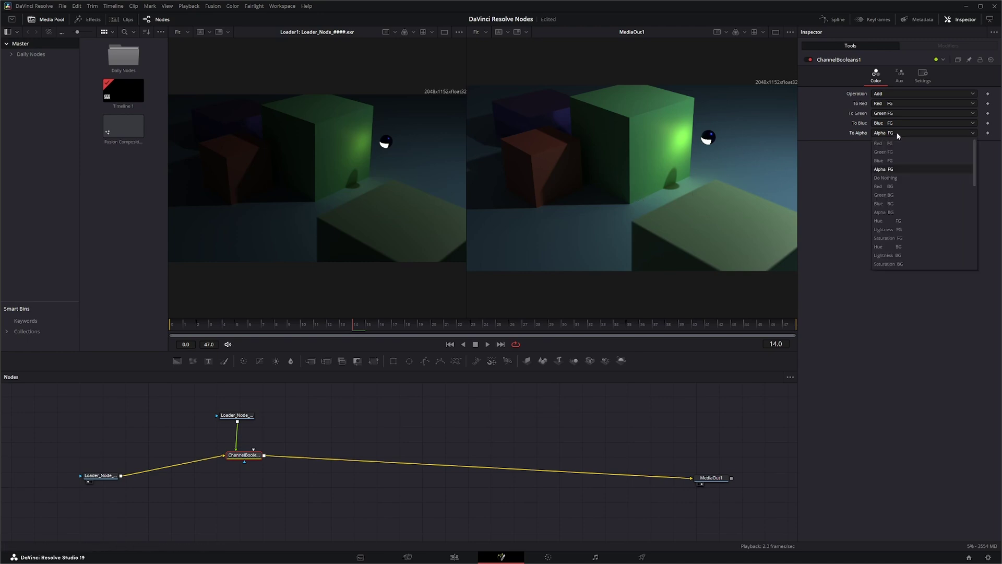
left_click(890, 177)
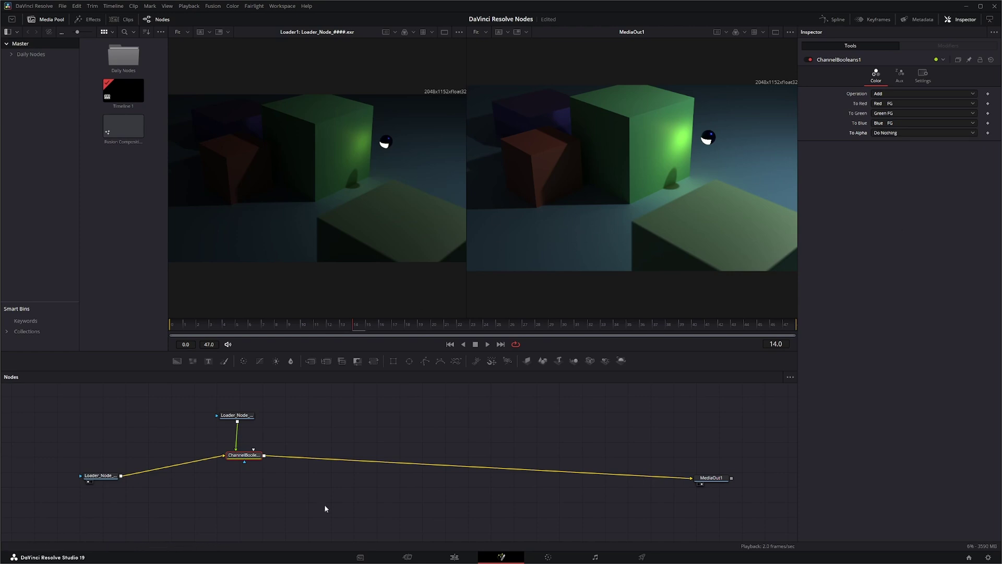
left_click_drag(246, 457, 235, 475)
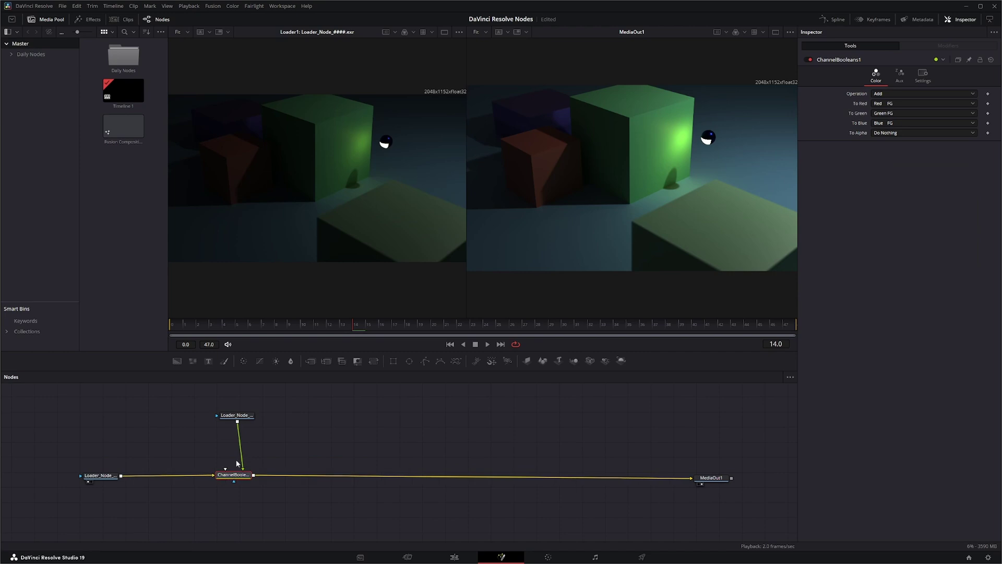
left_click_drag(236, 416, 242, 416)
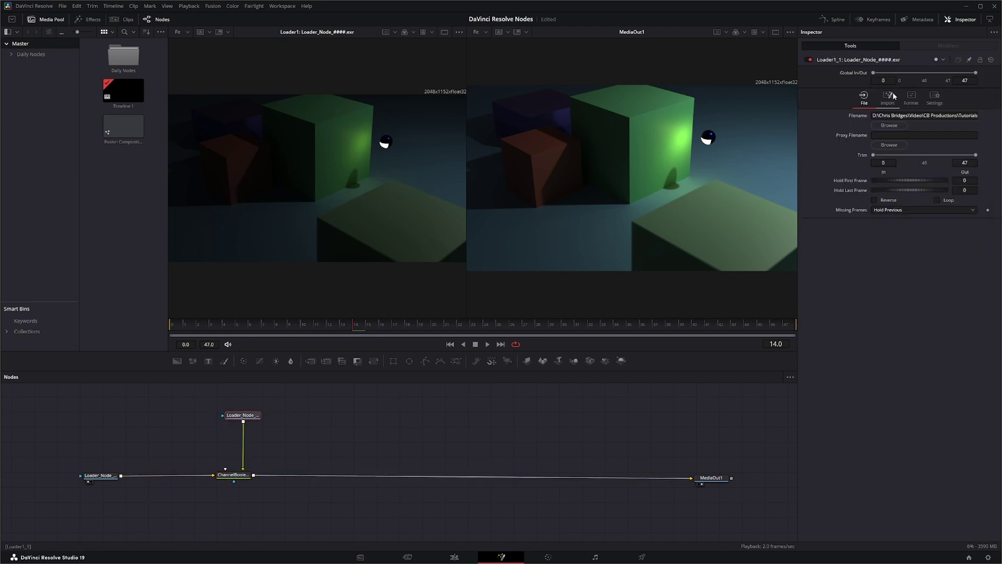
Step: Map Loader1_1's red, green and blue to ViewLayer.Emit.R/G/B and view it in the left viewer
left_click(918, 107)
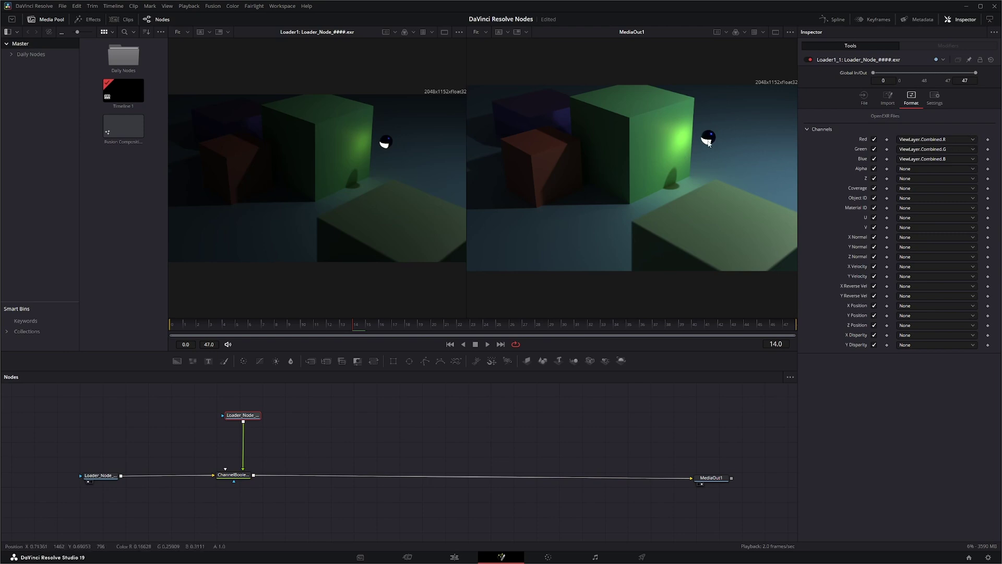
left_click(972, 139)
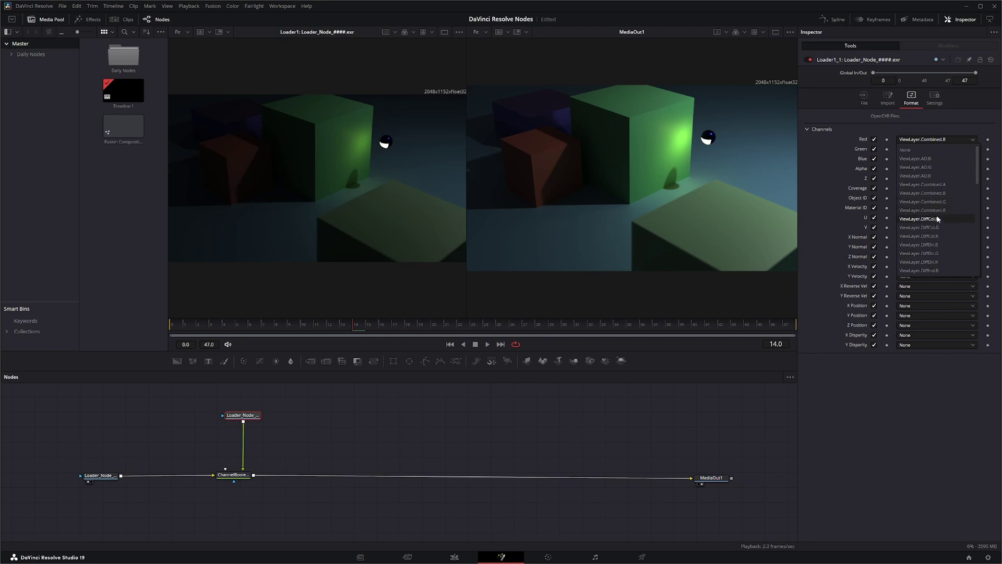
scroll(936, 220, "down", 3)
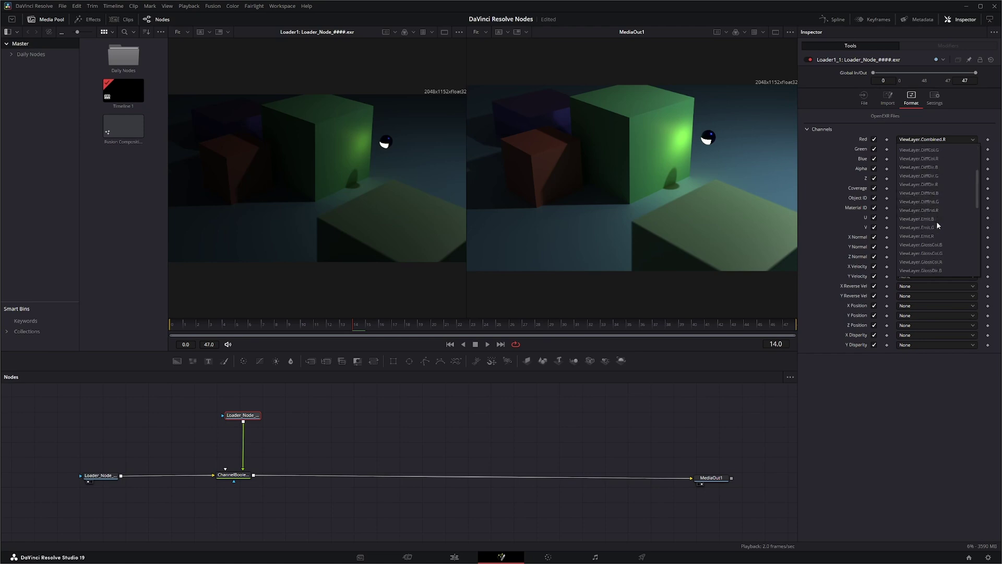
left_click(934, 237)
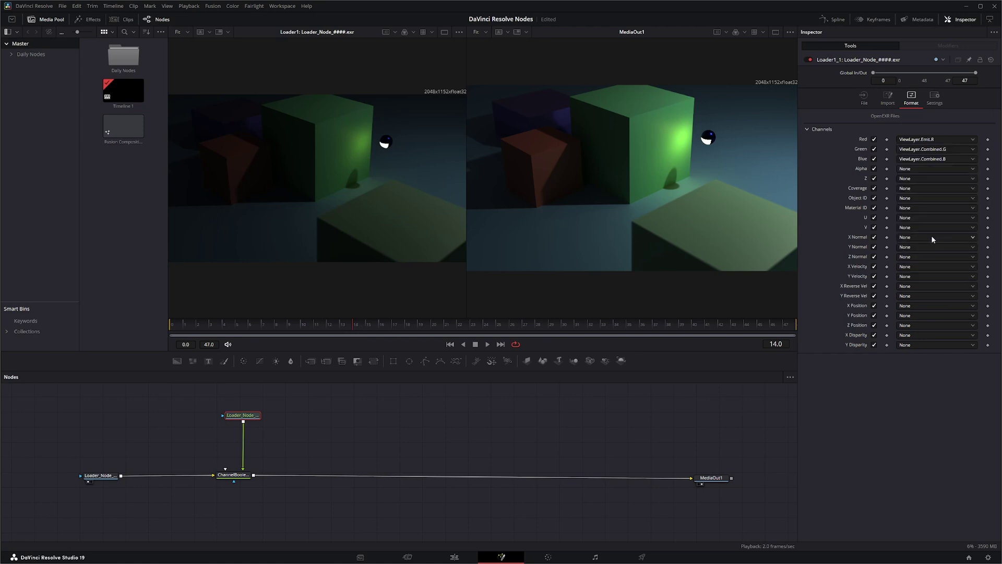
left_click(942, 149)
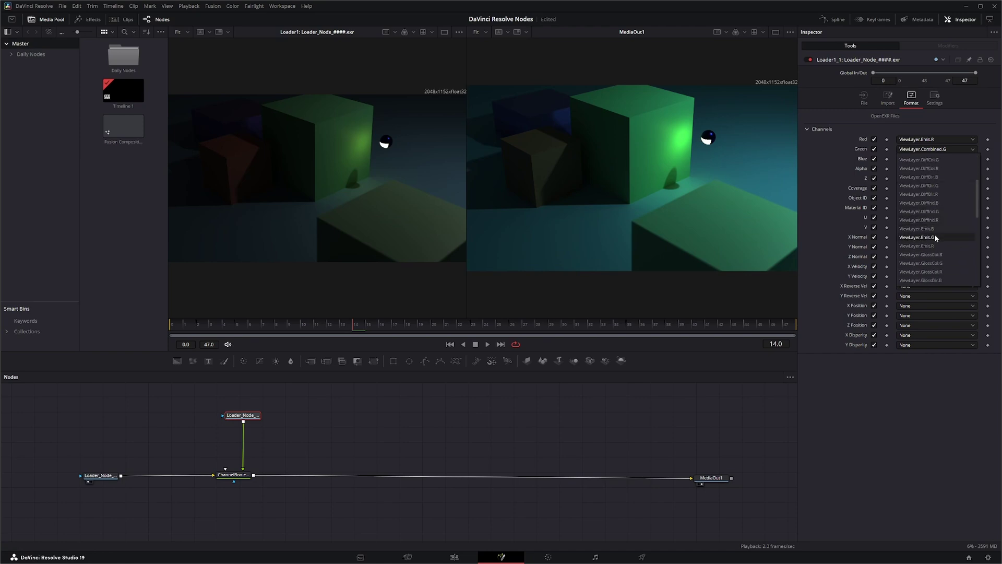
left_click(934, 233)
left_click(934, 158)
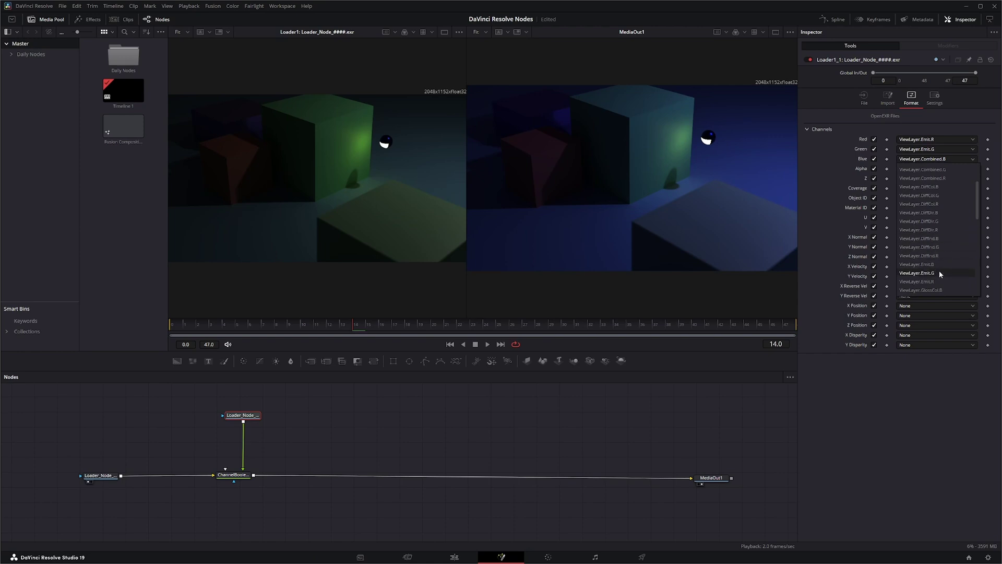
left_click(931, 264)
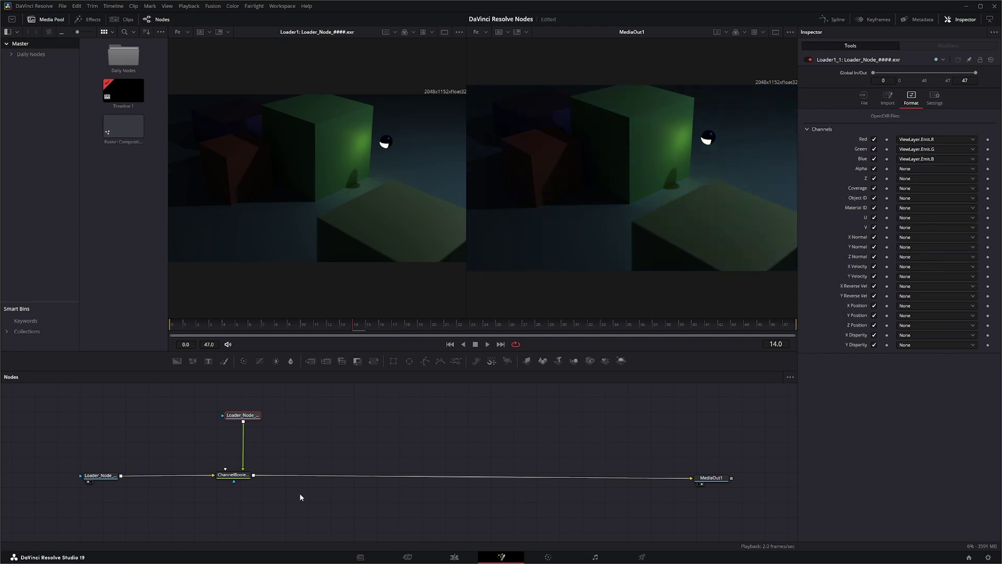
left_click(228, 422)
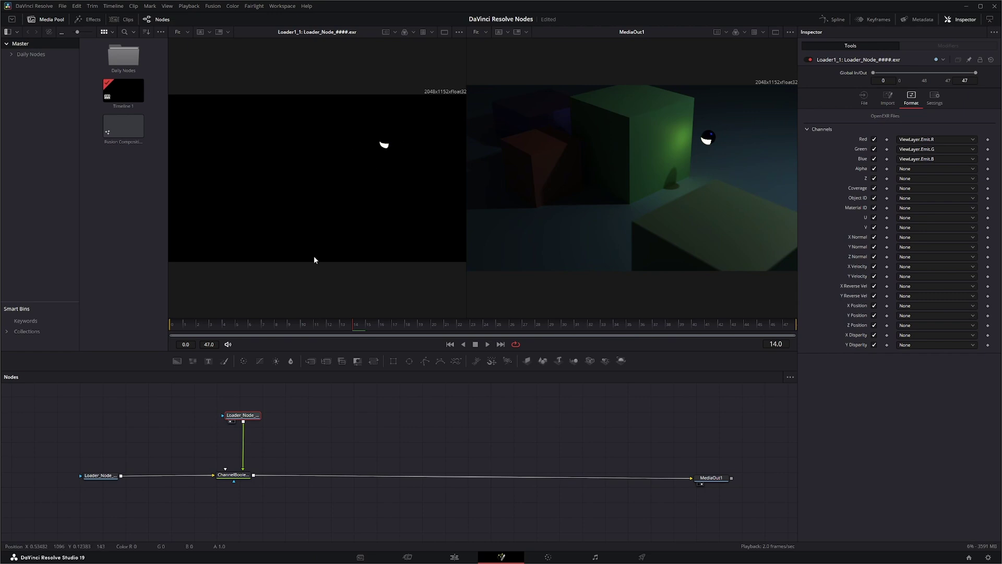
Step: View ChannelBooleans1 in the right viewer, then search the Select Tool picker for 'blu'
left_click_drag(248, 421, 247, 412)
left_click(223, 481)
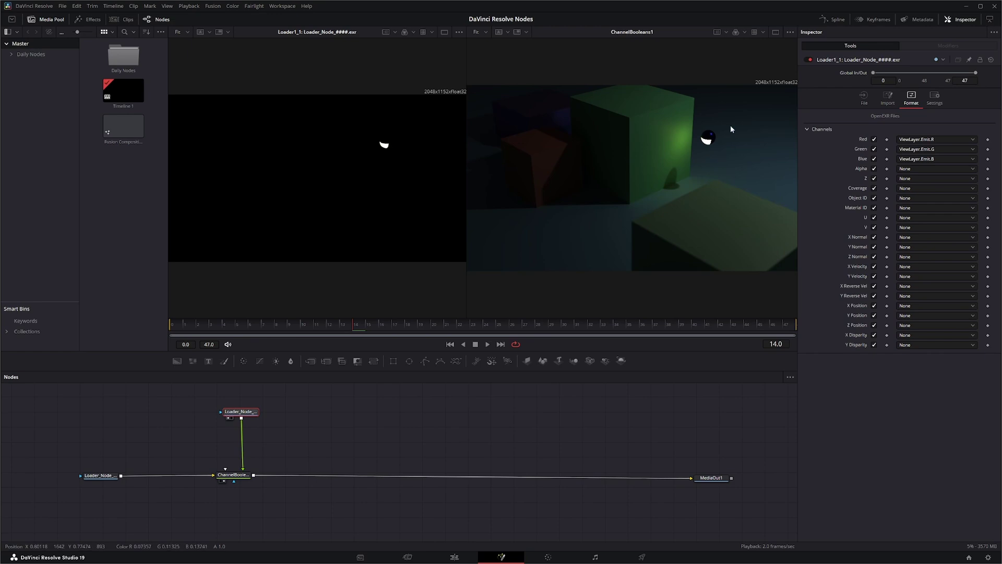
left_click(334, 424)
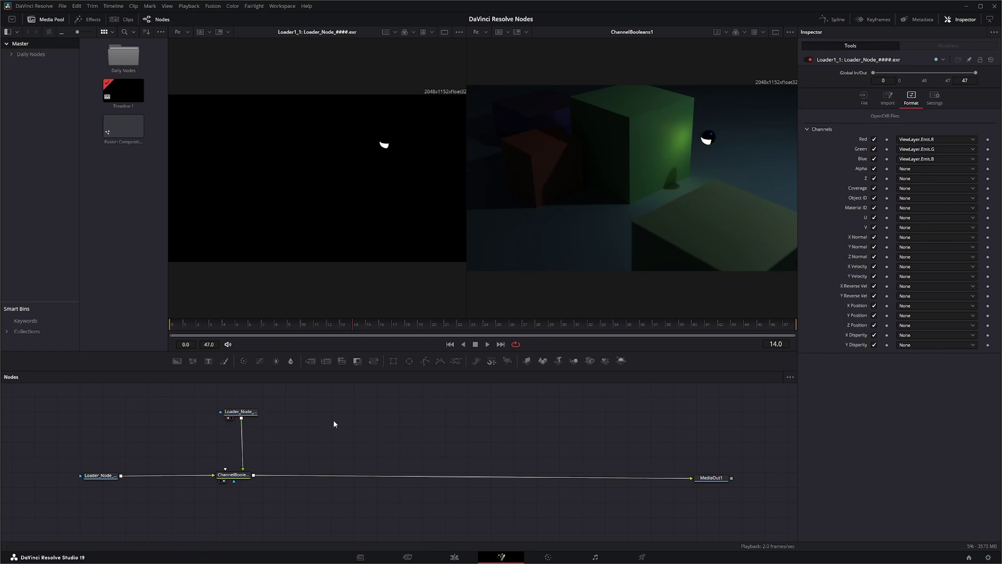
key("shift+space")
type("blu")
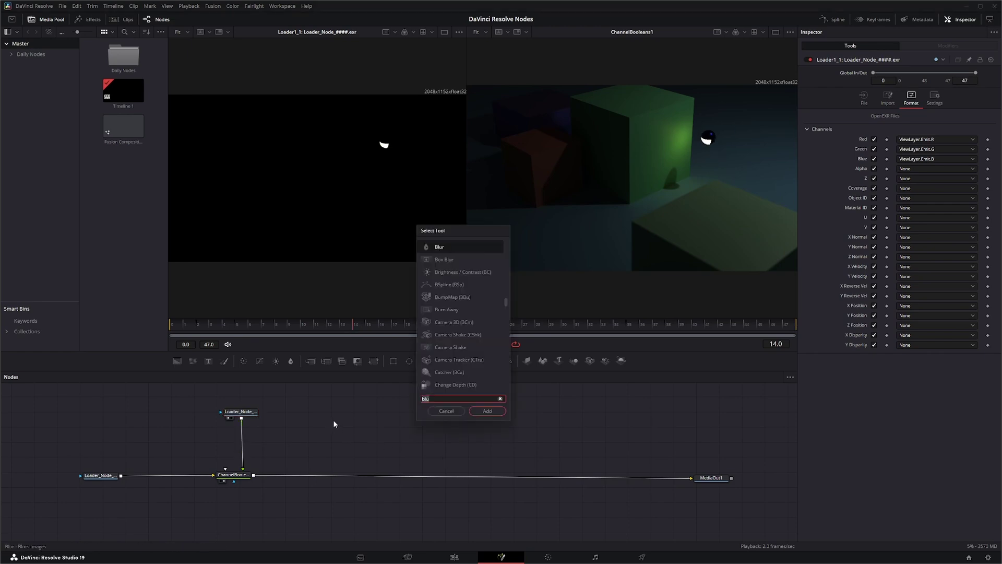